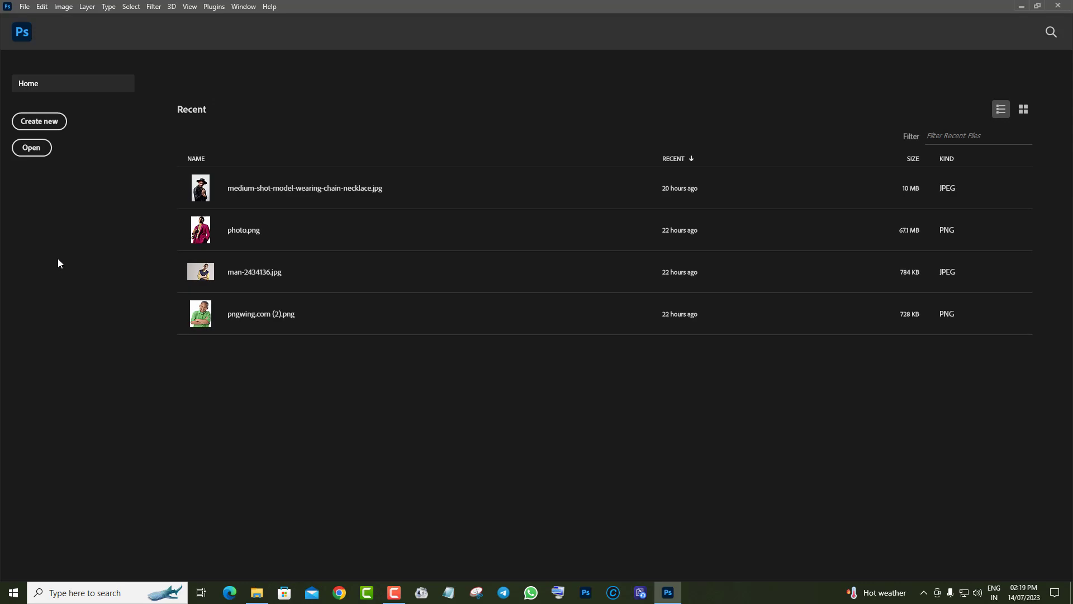
Open the photo medium-shot-model-wearing-chain-necklace.jpg.
{"action": "left_click", "coordinate": [30, 148]}
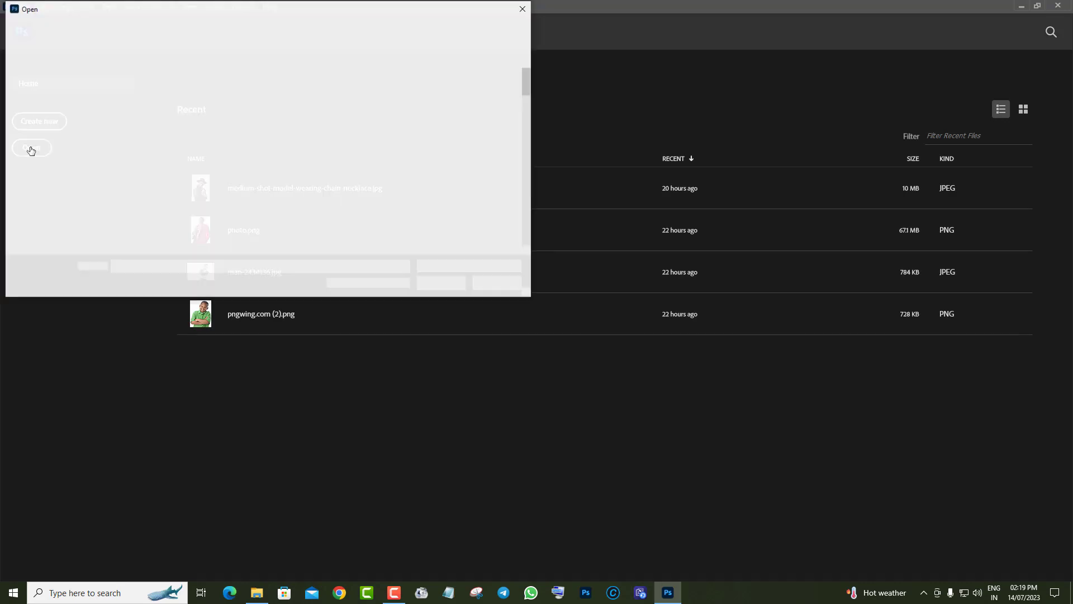
{"action": "left_click", "coordinate": [444, 286]}
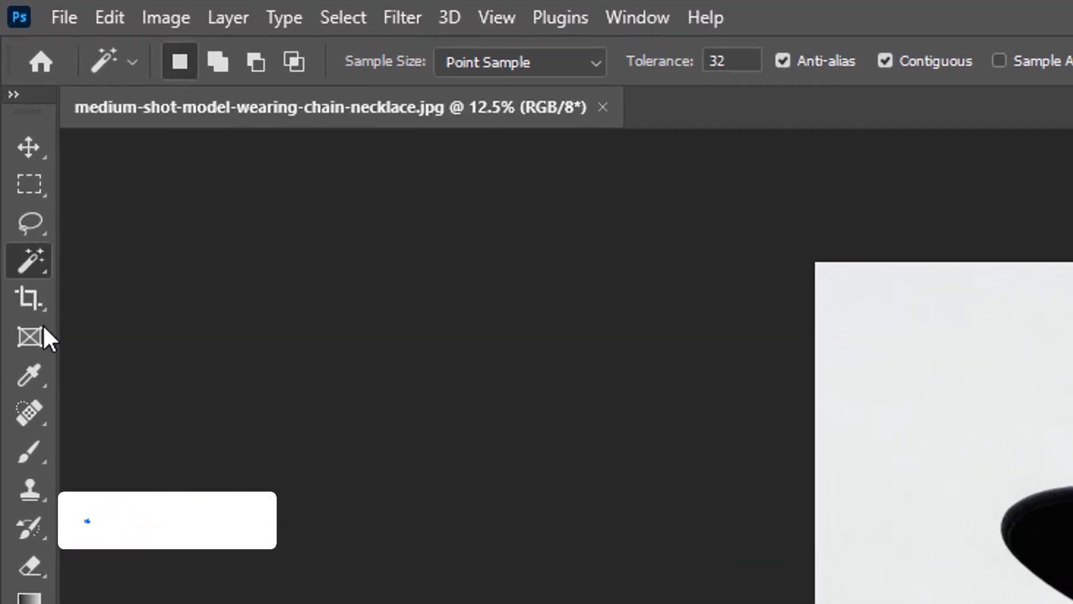
Select the light background around the man with the Quick Selection tool, delete it to transparency and clear the selection.
{"action": "right_click", "coordinate": [35, 260]}
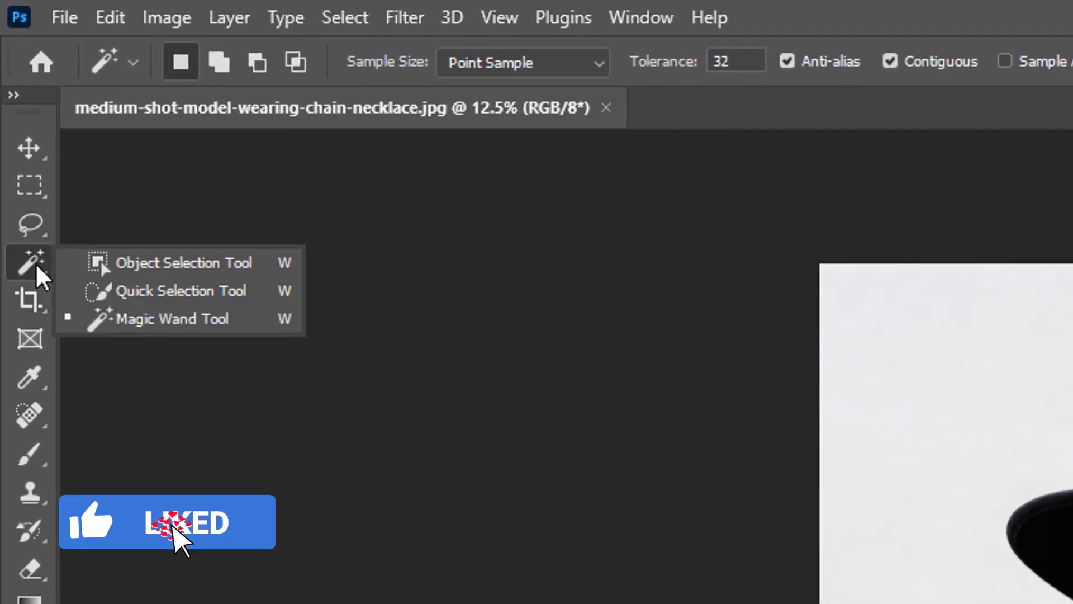
{"action": "left_click", "coordinate": [134, 287]}
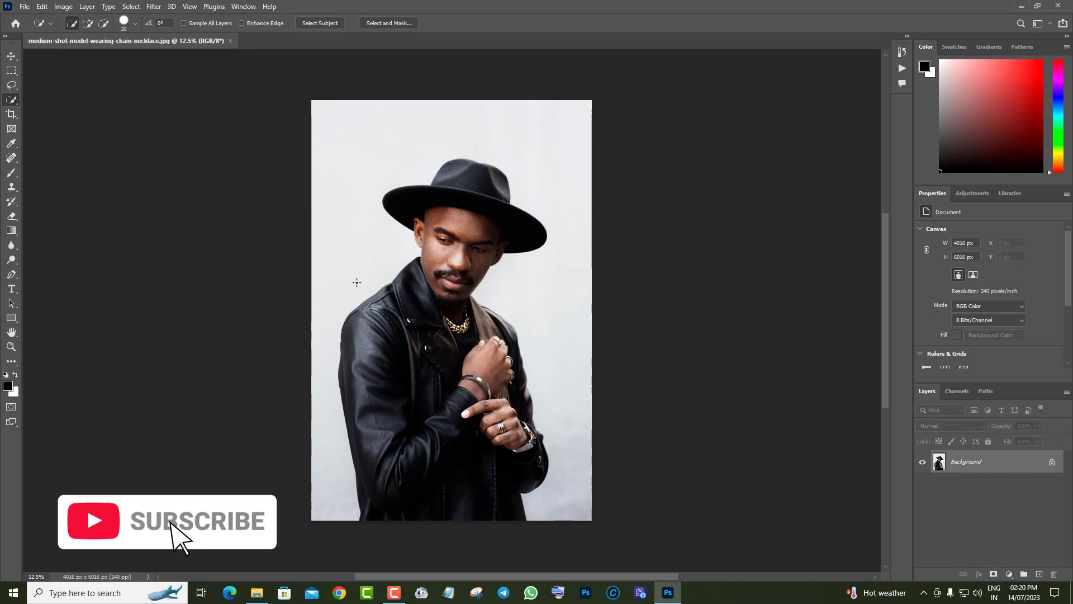
{"action": "left_click_drag", "start_coordinate": [356, 283], "coordinate": [370, 235]}
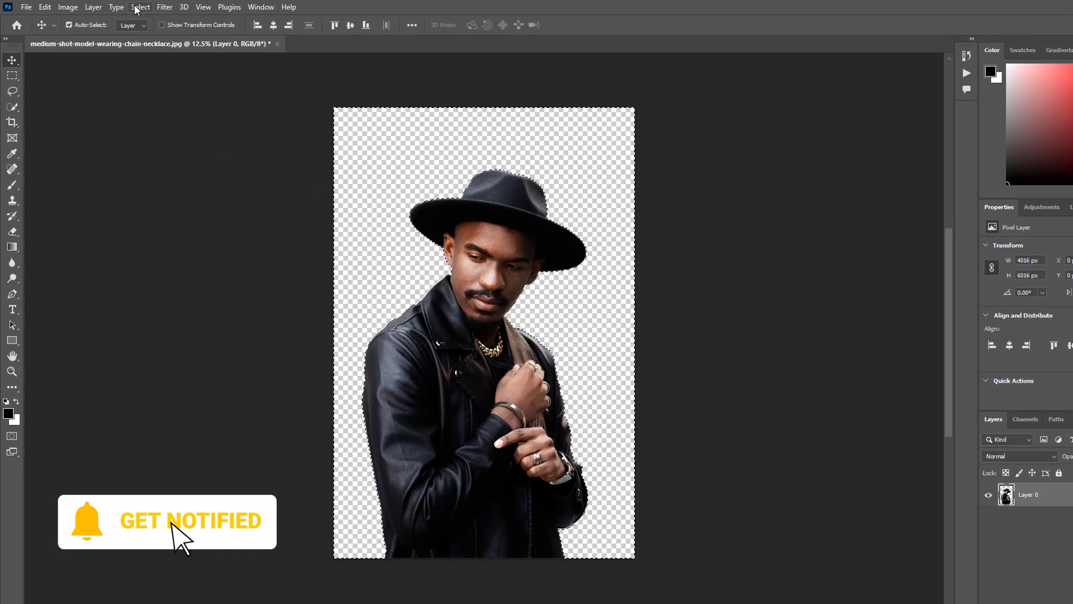
{"action": "left_click", "coordinate": [131, 6]}
{"action": "left_click", "coordinate": [284, 59]}
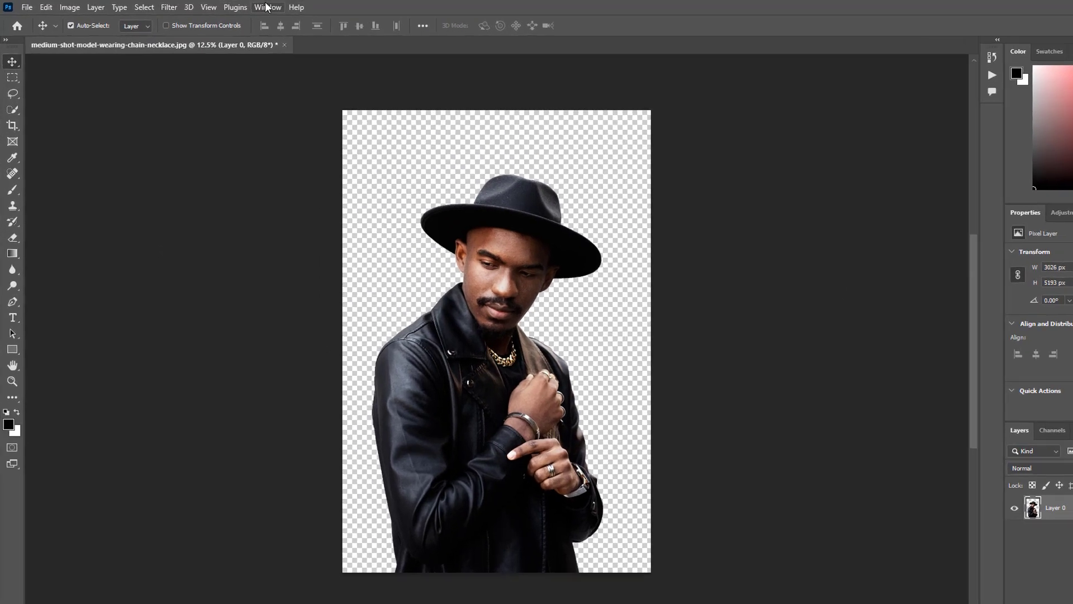
Load the action file Toon Artist - Action from the innermost toon-artist folder on the Desktop.
{"action": "left_click", "coordinate": [244, 6]}
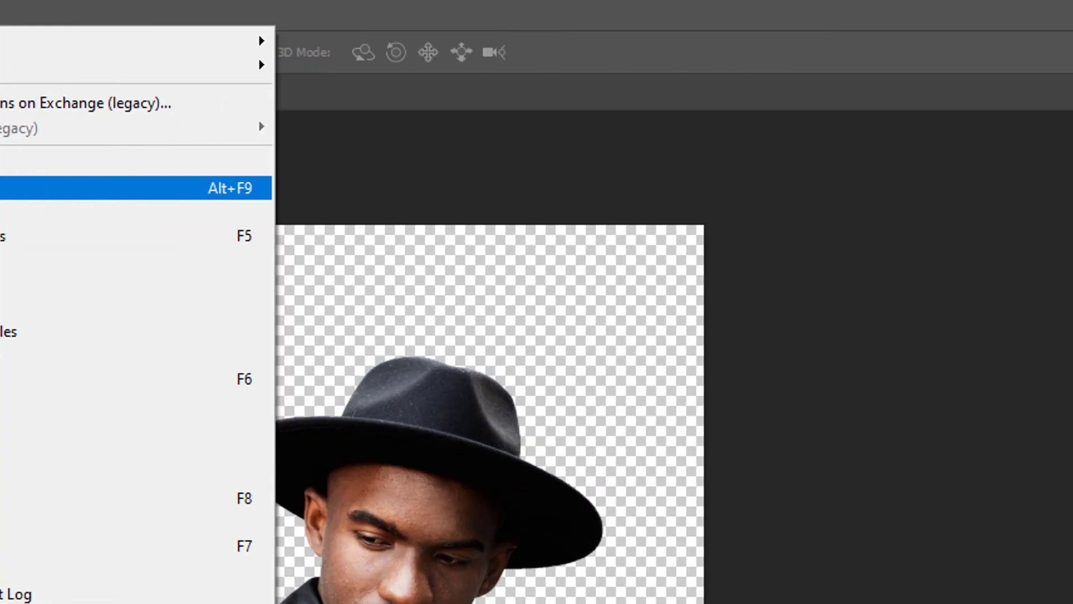
{"action": "left_click", "coordinate": [564, 189]}
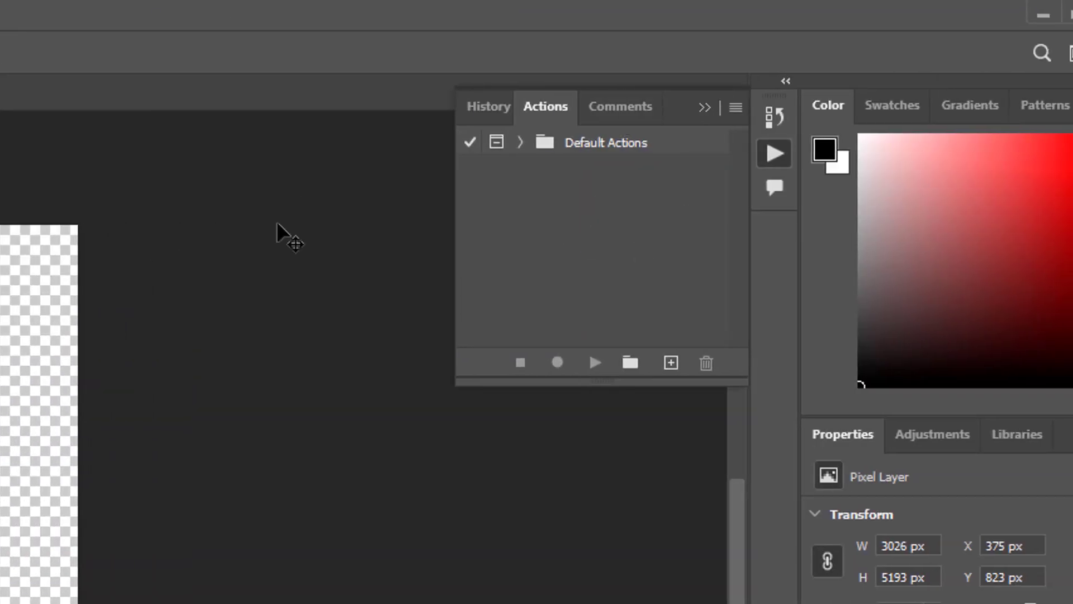
{"action": "left_click", "coordinate": [734, 107]}
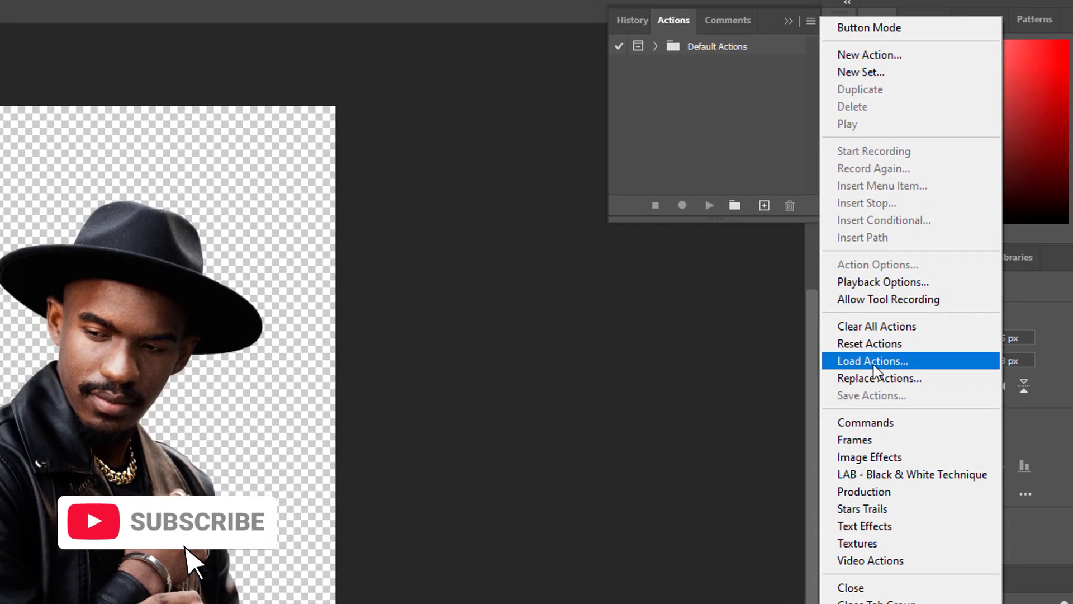
{"action": "left_click", "coordinate": [871, 379]}
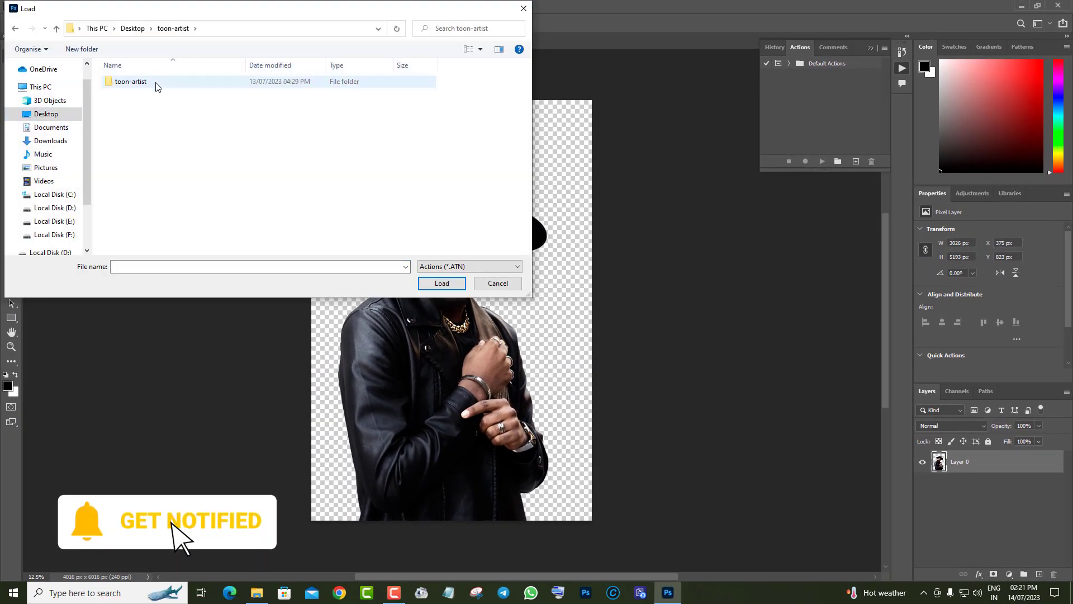
{"action": "left_click", "coordinate": [156, 83]}
{"action": "double_click", "coordinate": [156, 83]}
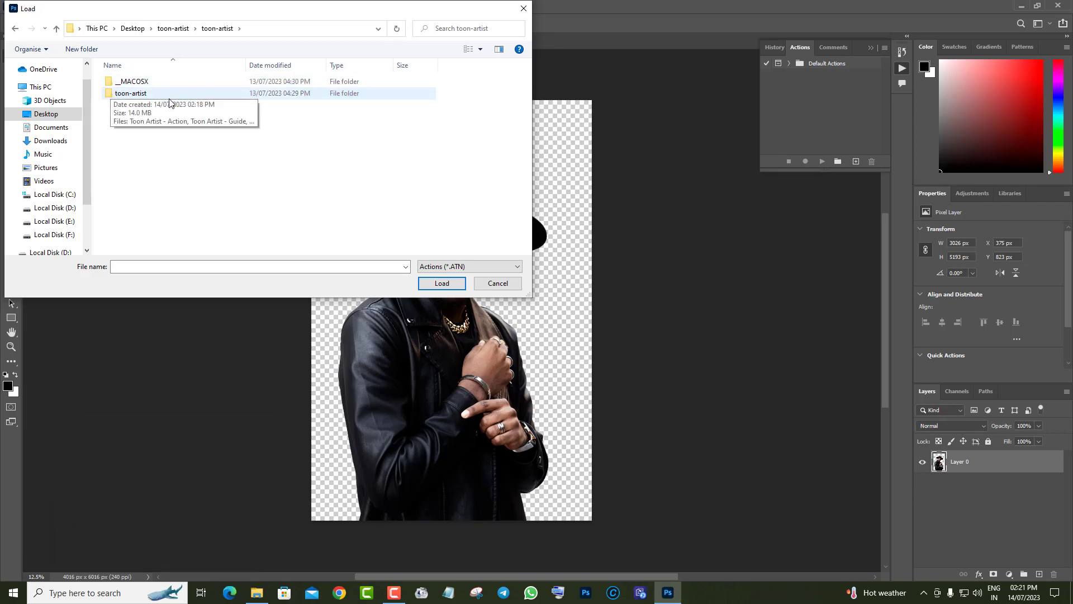
{"action": "double_click", "coordinate": [239, 95]}
{"action": "left_click", "coordinate": [162, 83]}
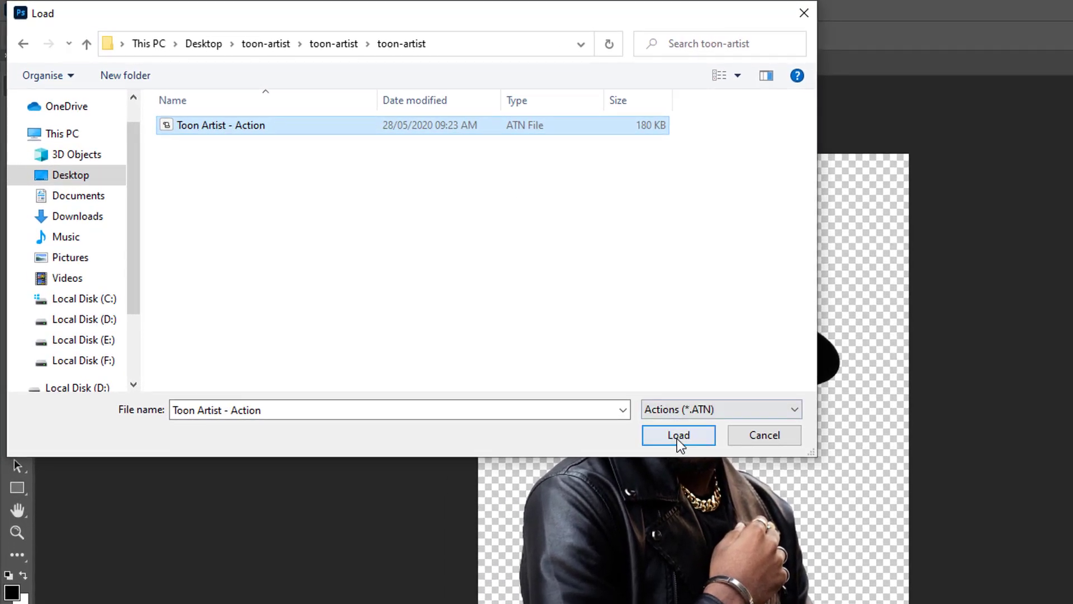
{"action": "left_click", "coordinate": [679, 435]}
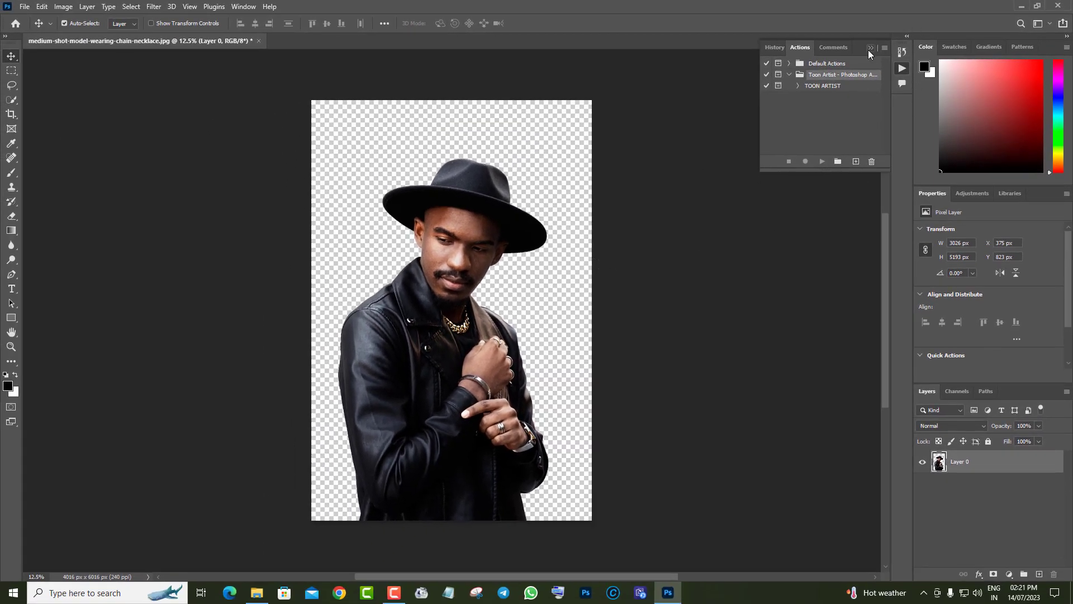
{"action": "left_click", "coordinate": [870, 49]}
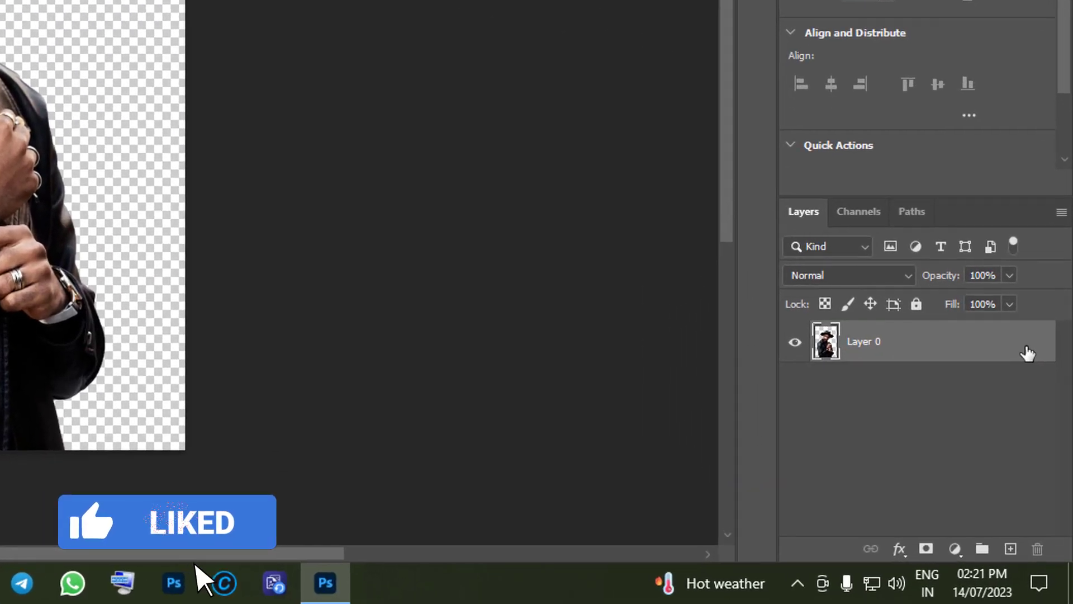
Enable Pattern Overlay in the layer style of Layer 0 and open the list of available patterns.
{"action": "double_click", "coordinate": [1046, 468]}
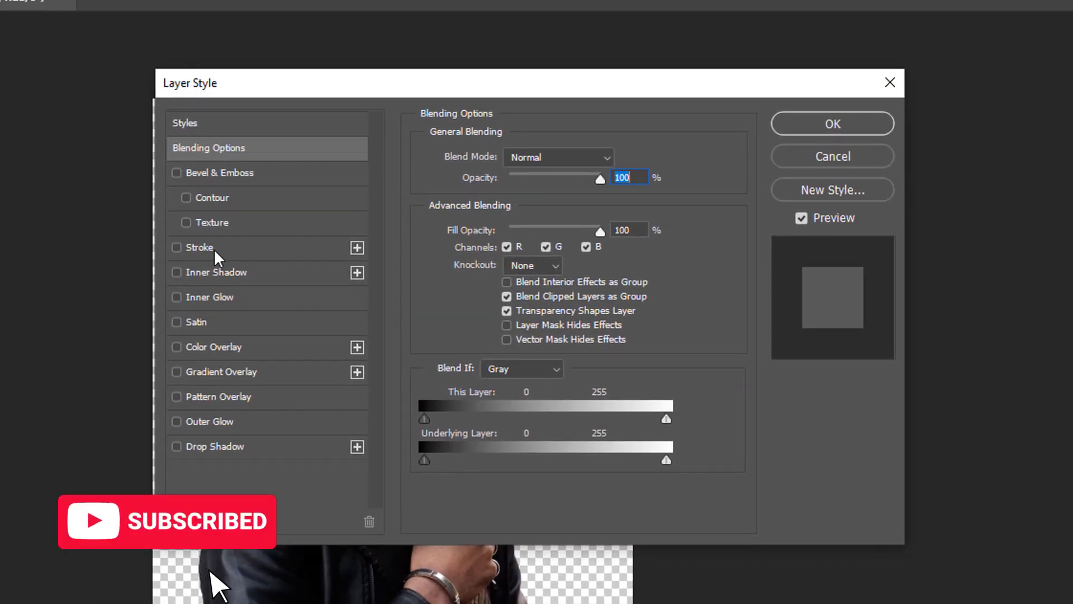
{"action": "left_click", "coordinate": [219, 399]}
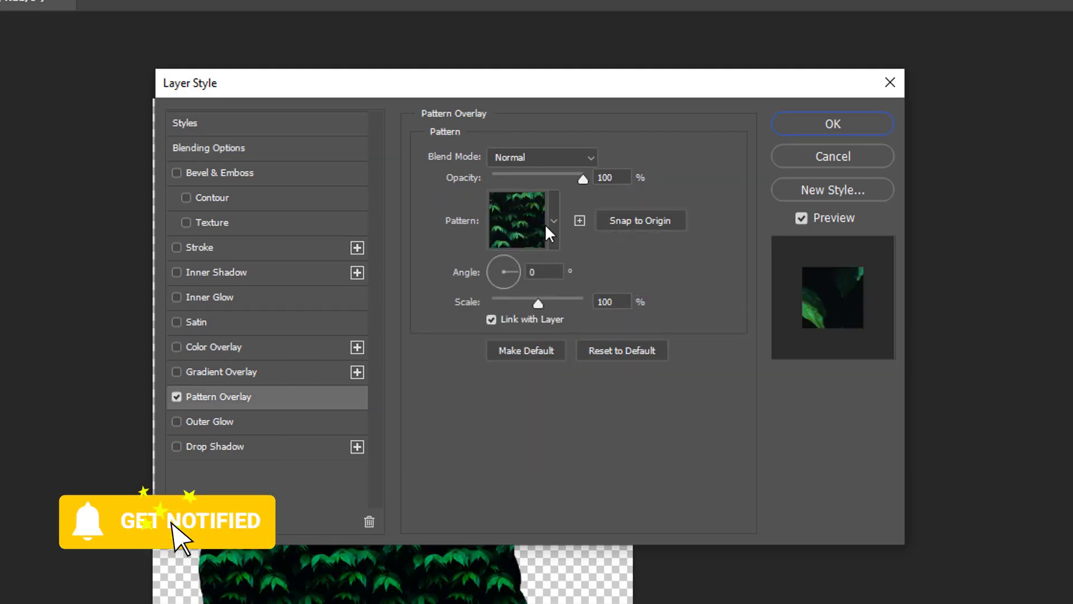
{"action": "left_click", "coordinate": [516, 222]}
{"action": "left_click", "coordinate": [516, 222]}
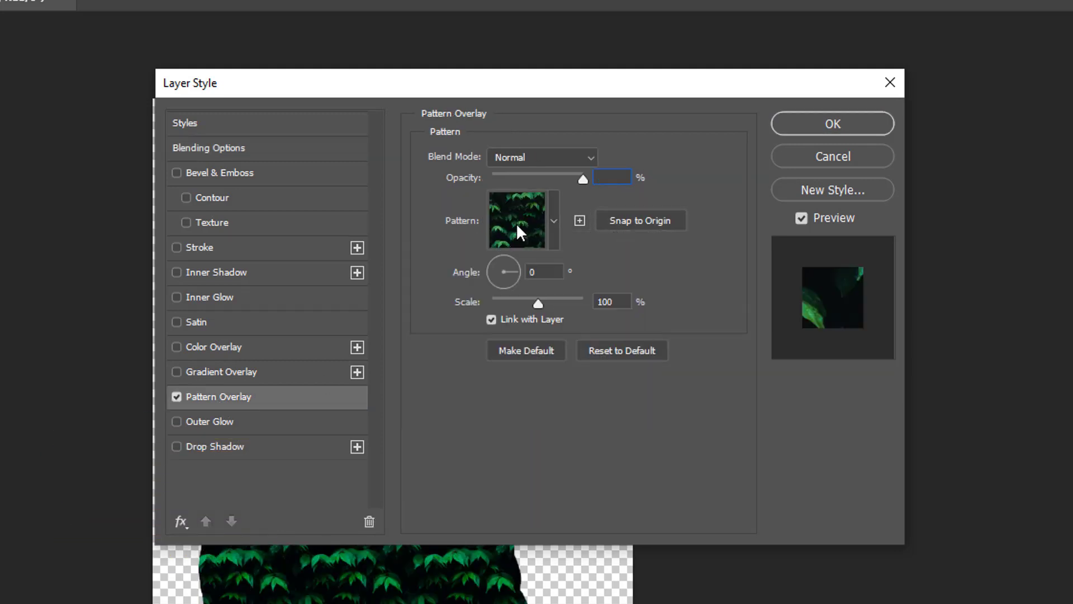
{"action": "left_click", "coordinate": [516, 222]}
Import the pattern file Toon Artist - Patterns from the toon-artist folder, and cancel the layer style without applying the overlay.
{"action": "left_click", "coordinate": [629, 297]}
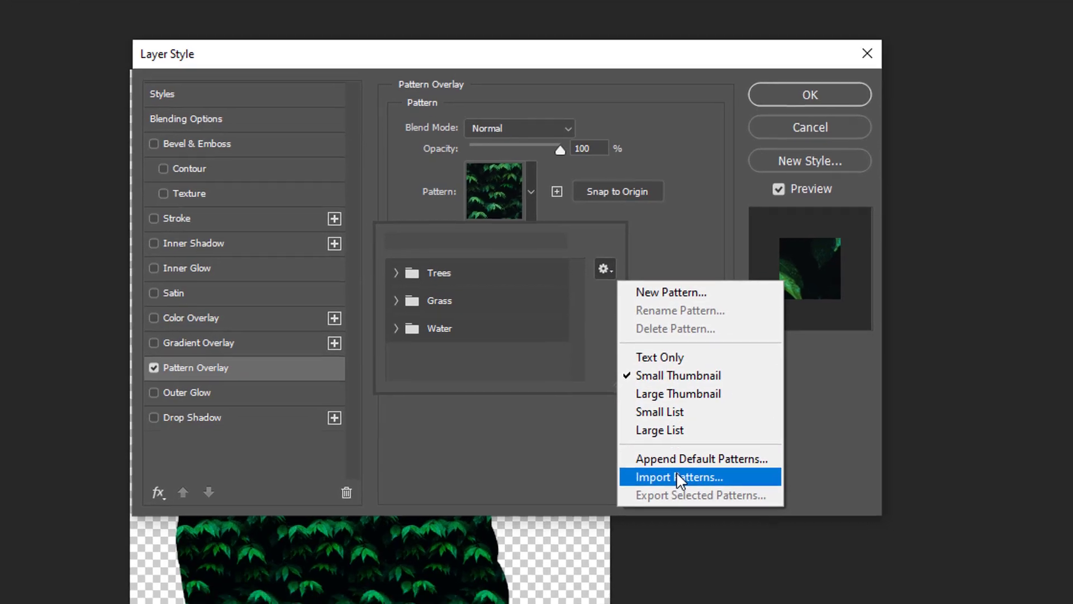
{"action": "left_click", "coordinate": [699, 506]}
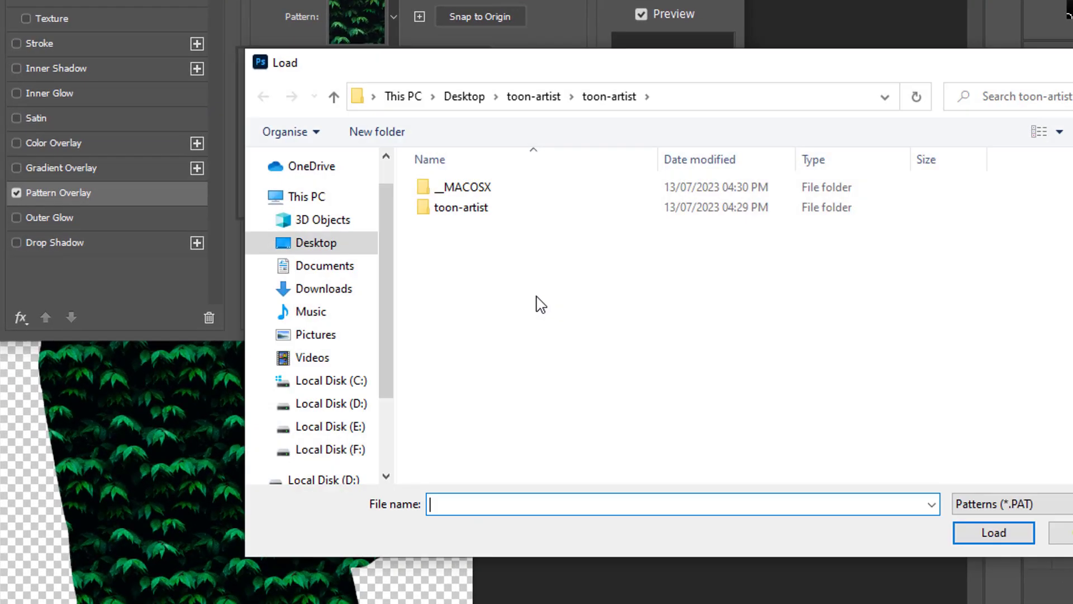
{"action": "double_click", "coordinate": [458, 209]}
{"action": "left_click", "coordinate": [482, 198]}
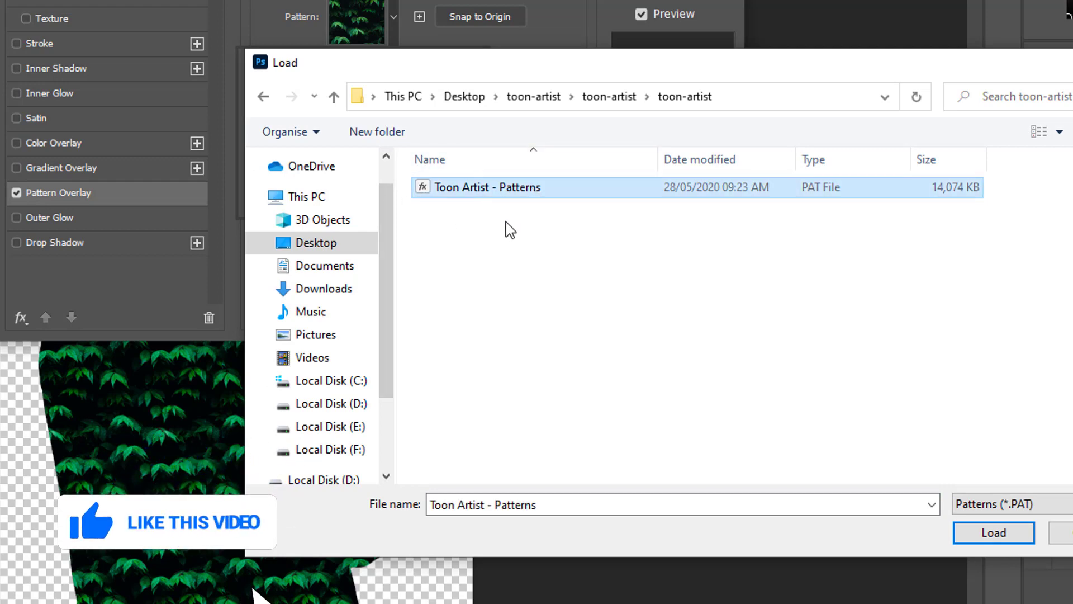
{"action": "left_click", "coordinate": [998, 538]}
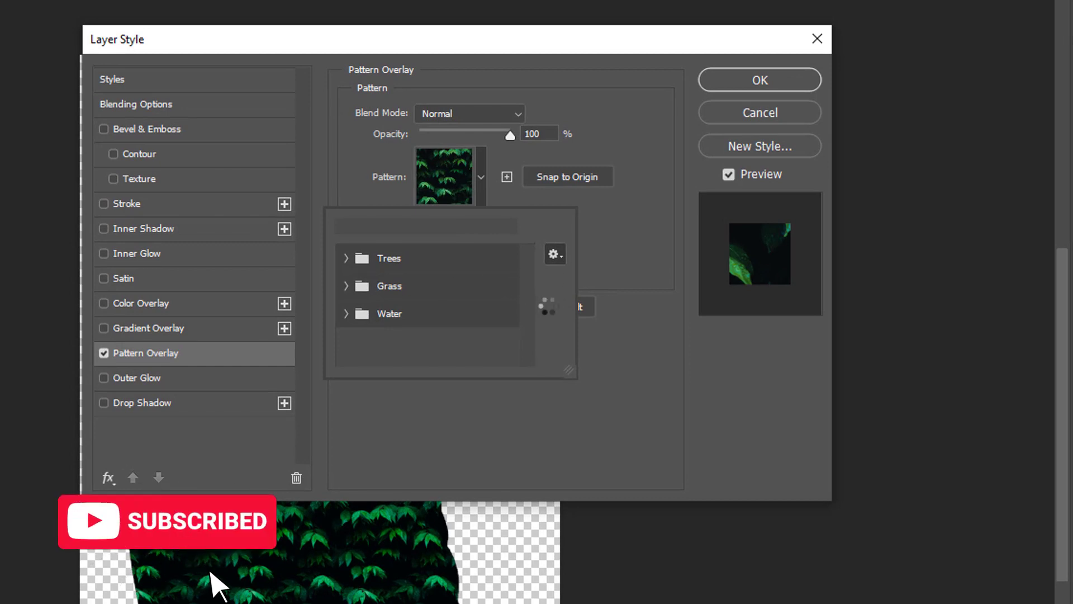
{"action": "left_click", "coordinate": [641, 402]}
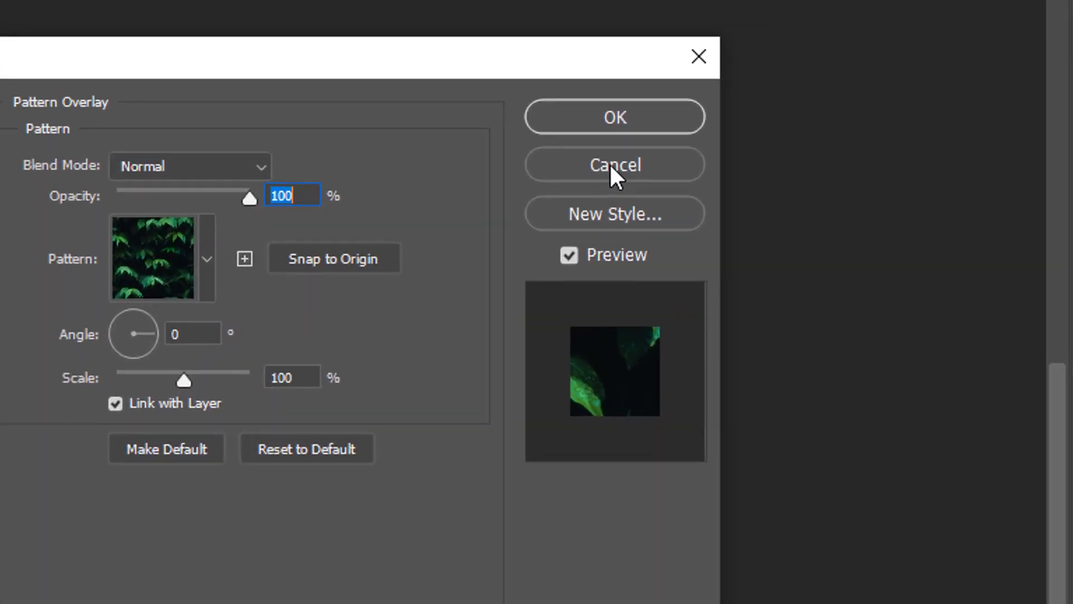
{"action": "left_click", "coordinate": [756, 88]}
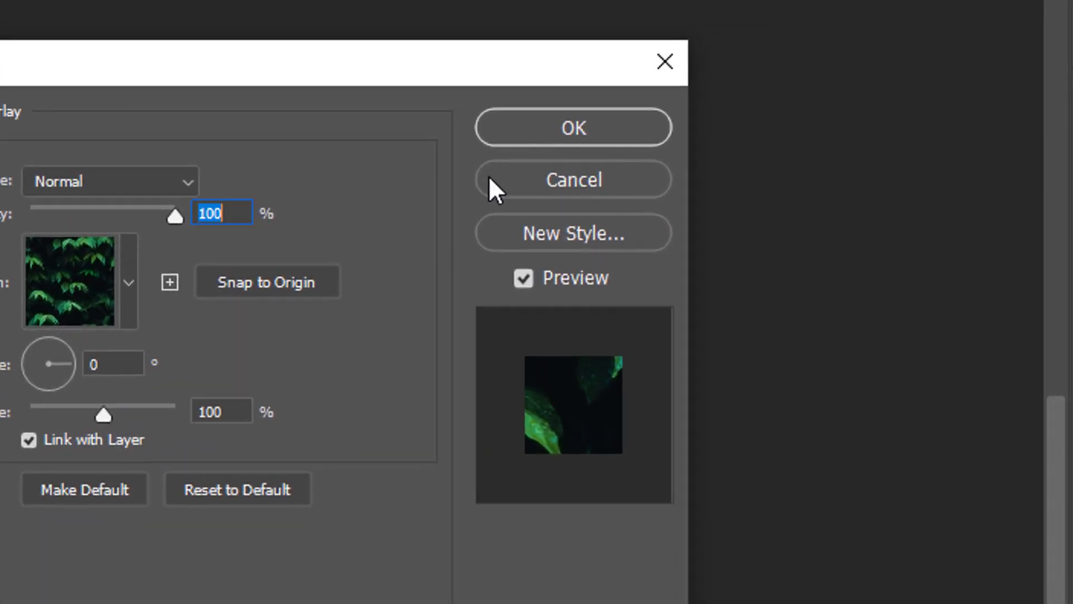
{"action": "left_click", "coordinate": [563, 184]}
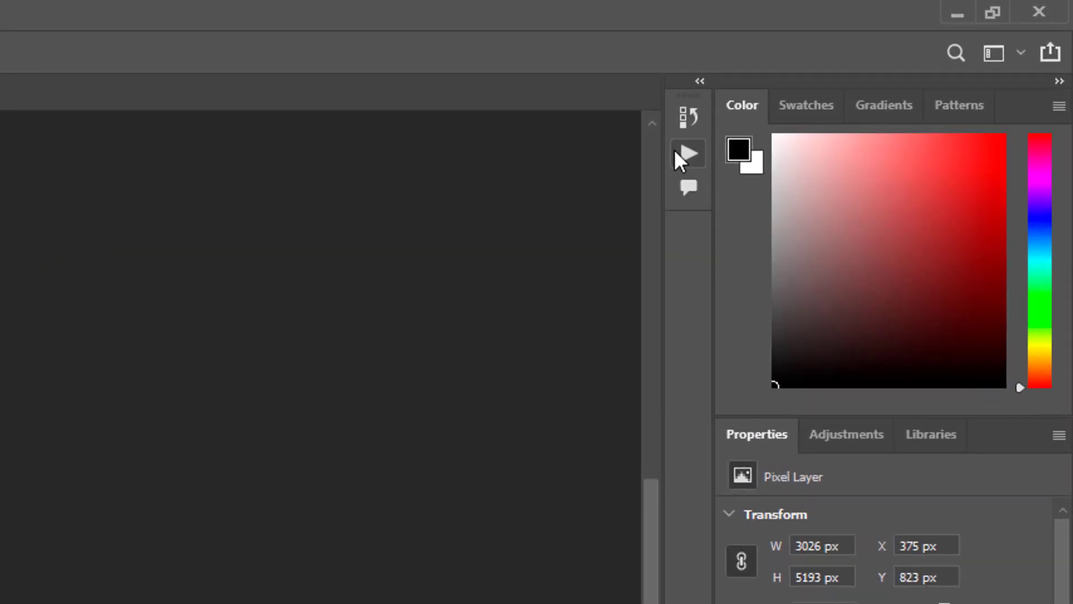
Play the TOON ARTIST action on the cut-out photo and let it run to the end.
{"action": "left_click", "coordinate": [902, 68]}
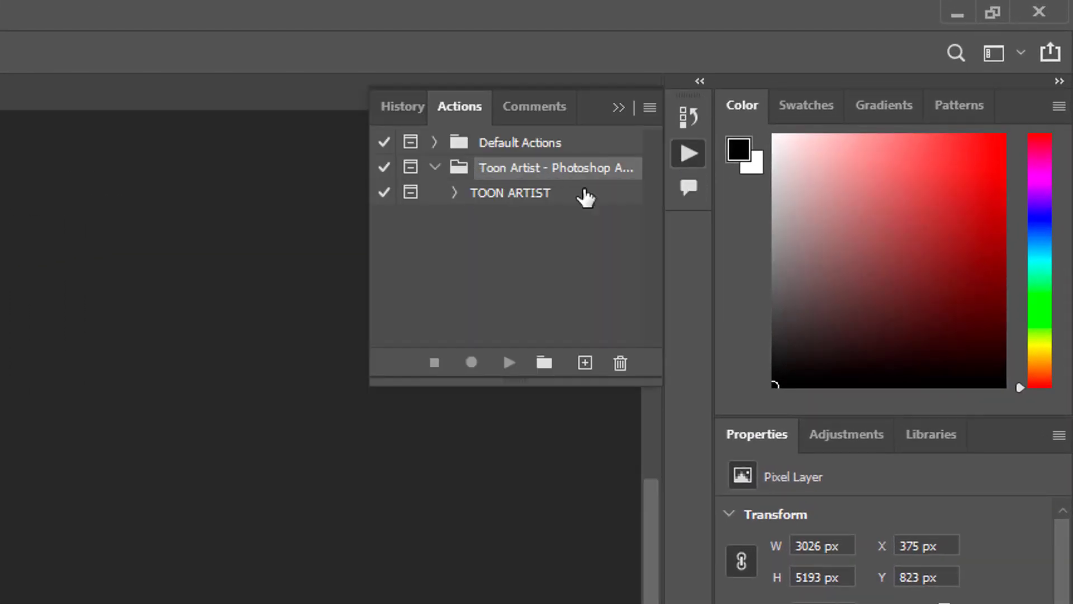
{"action": "left_click", "coordinate": [510, 196]}
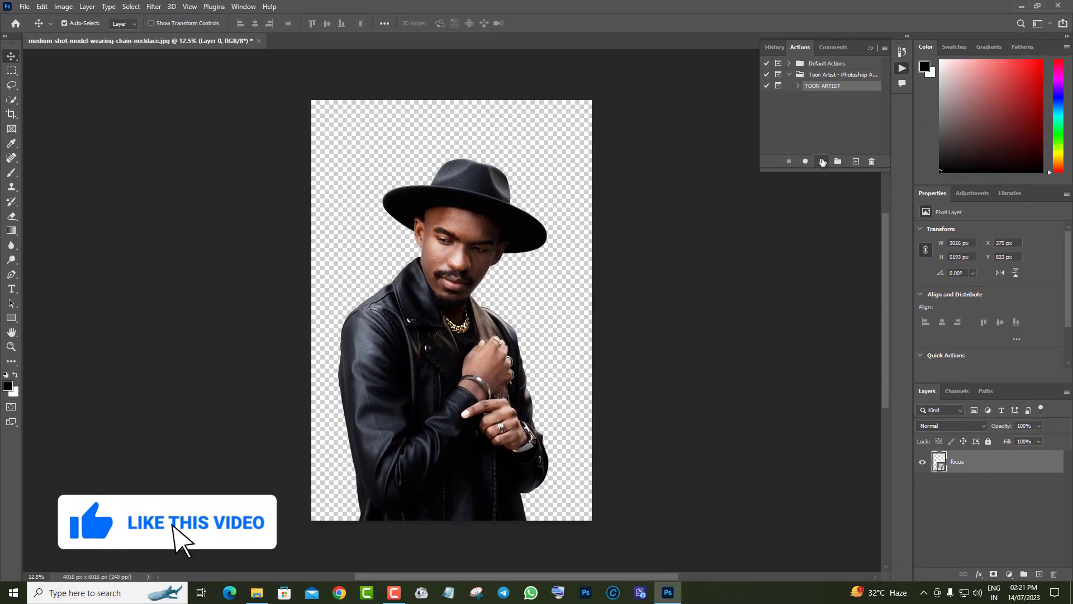
{"action": "left_click", "coordinate": [822, 162]}
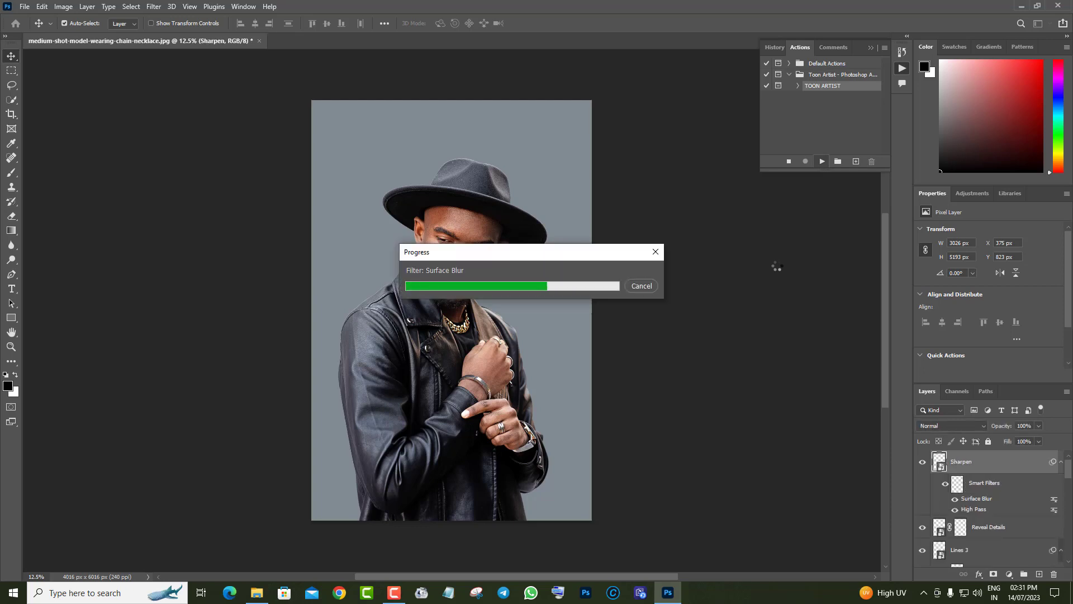
{"action": "left_click", "coordinate": [561, 229]}
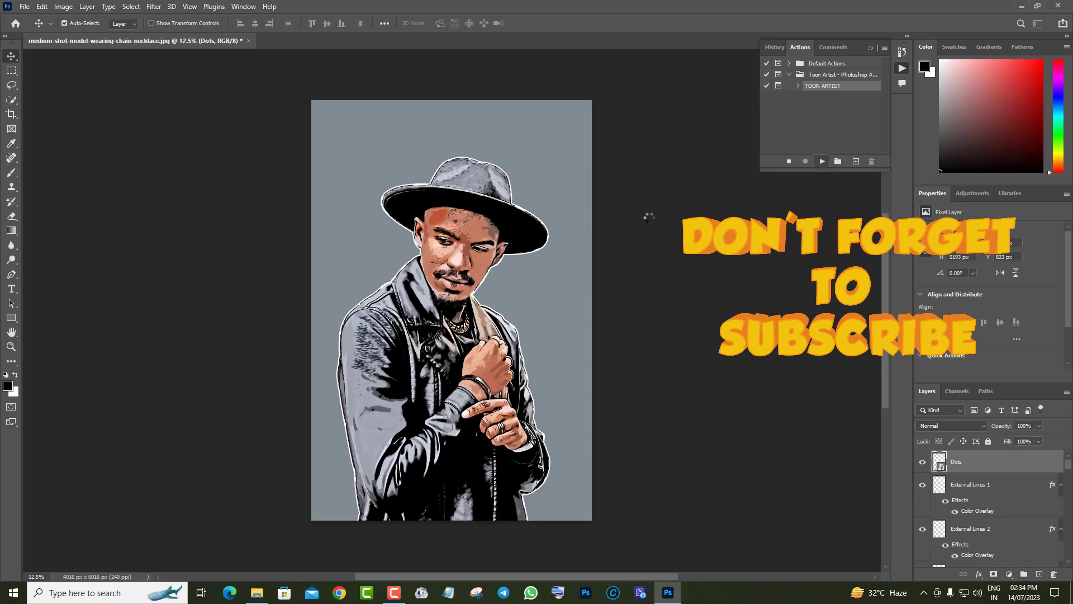
{"action": "left_click", "coordinate": [547, 228]}
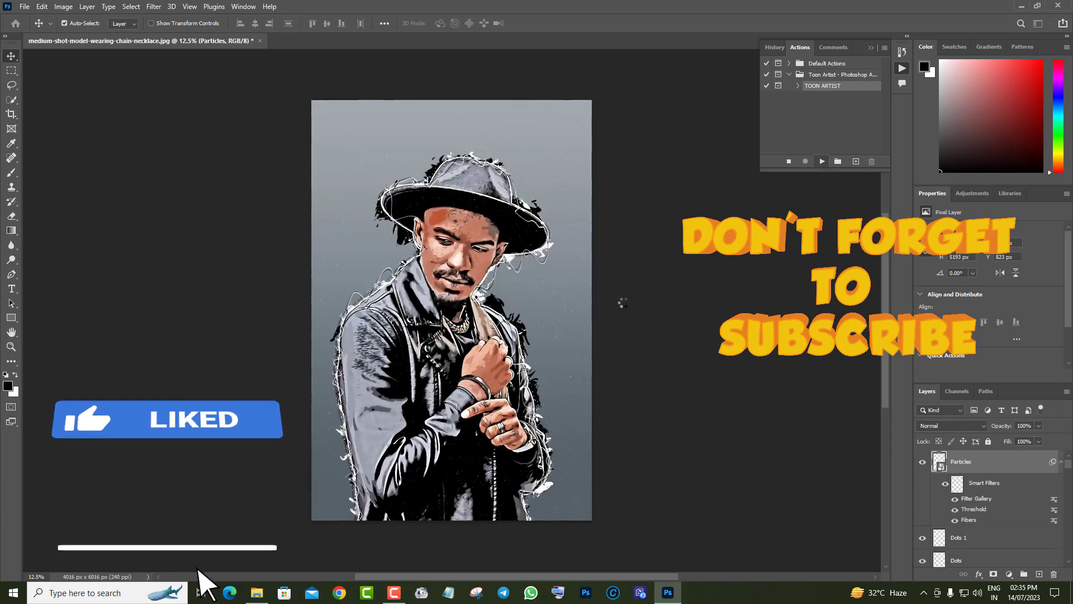
{"action": "left_click", "coordinate": [547, 228]}
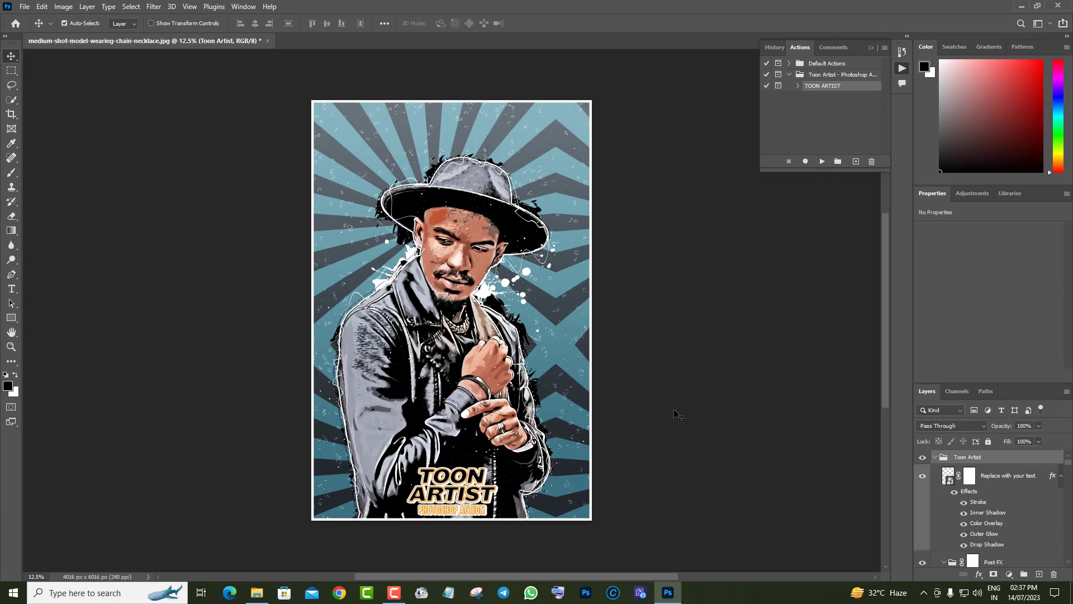
Open the "Replace with your text" smart object, hide its placeholder lettering and replace it with YOUR NAME.
{"action": "double_click", "coordinate": [949, 476]}
{"action": "left_click", "coordinate": [545, 228]}
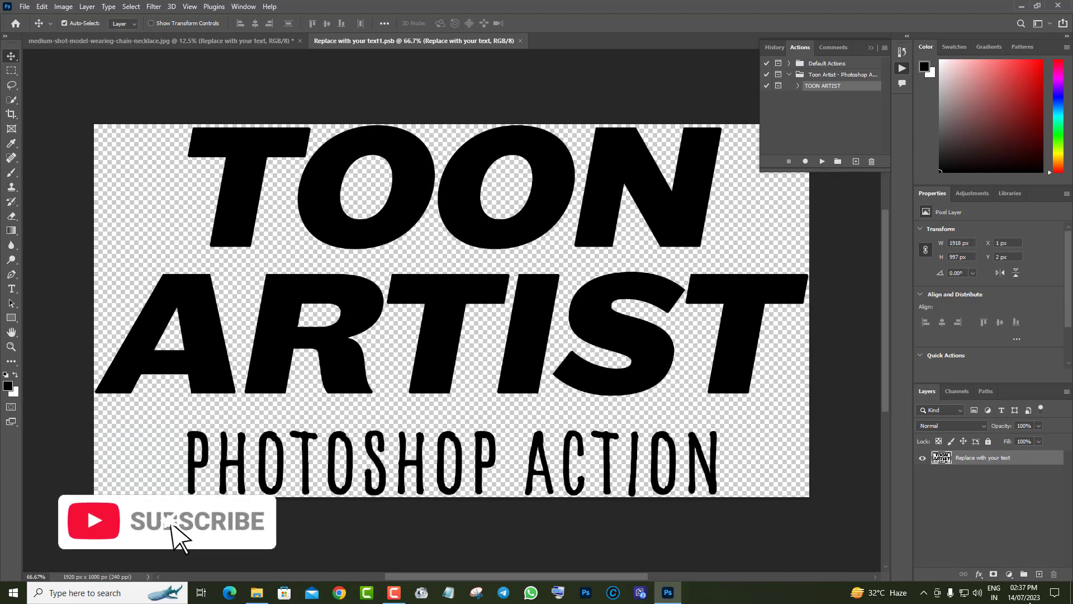
{"action": "left_click", "coordinate": [923, 462]}
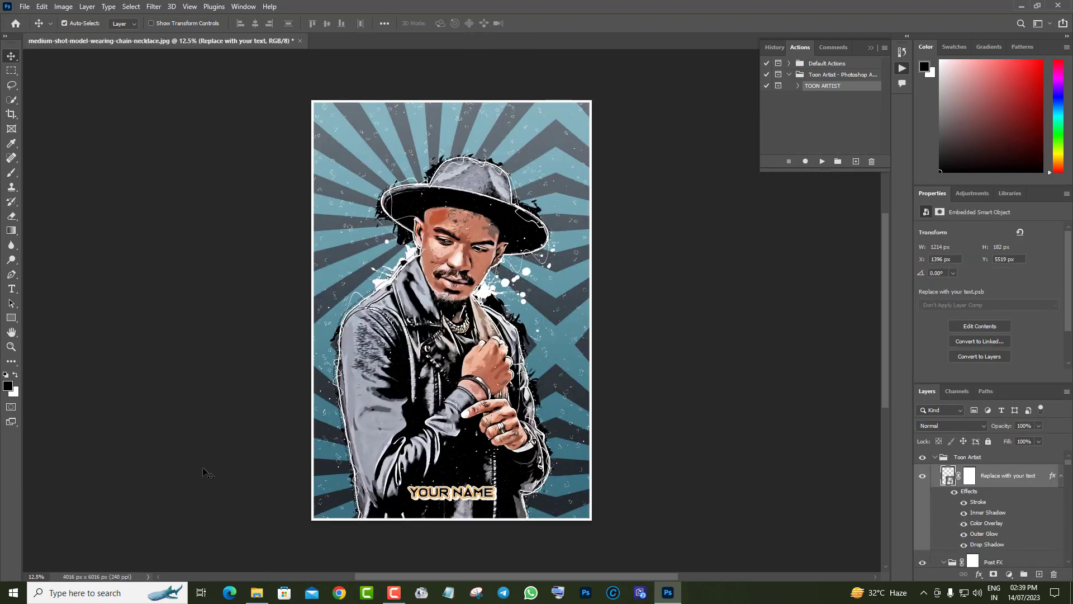
Examine the cartoon effect up close around the man's hands and the YOUR NAME title.
{"action": "left_click", "coordinate": [501, 395]}
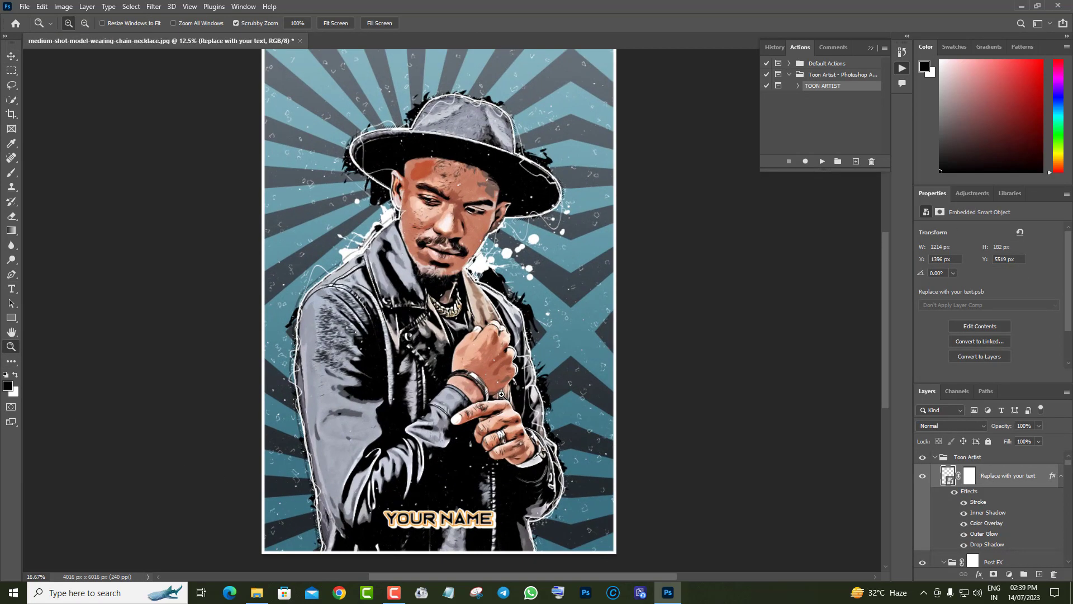
{"action": "left_click", "coordinate": [502, 400]}
{"action": "left_click", "coordinate": [502, 399]}
{"action": "scroll", "coordinate": [563, 438], "scroll_direction": "down", "scroll_amount": 3}
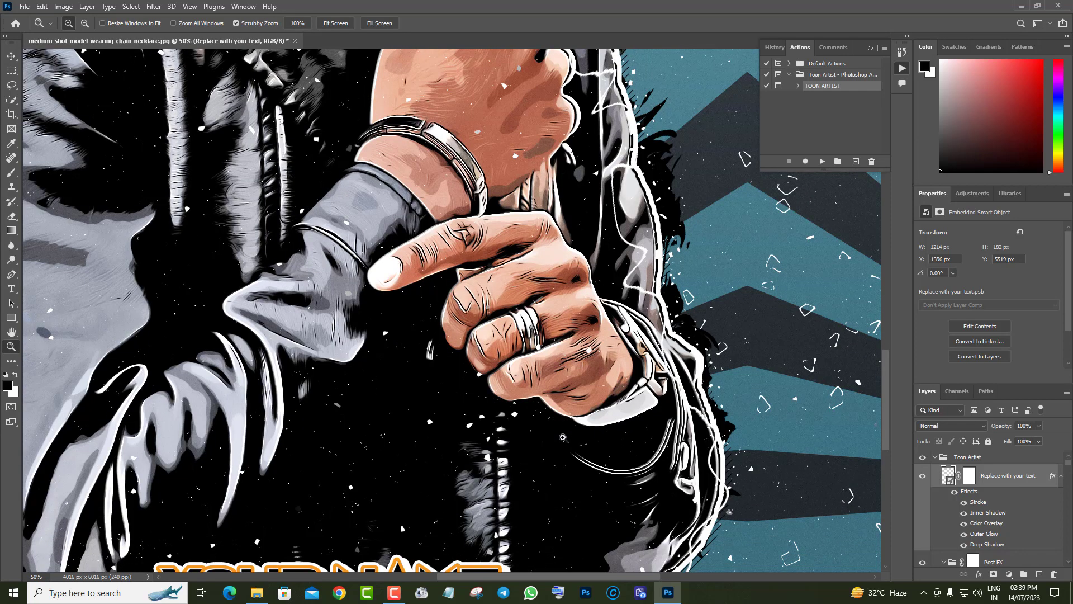
{"action": "scroll", "coordinate": [562, 444], "scroll_direction": "down", "scroll_amount": 6}
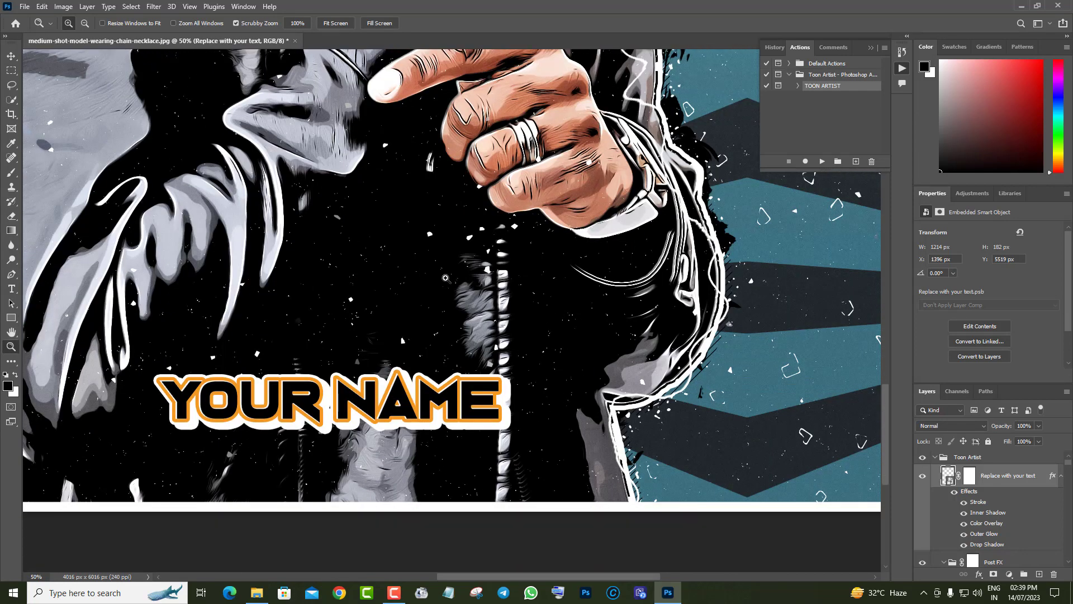
Fit the whole poster in view and compare it with the BG Color layer switched off and on.
{"action": "right_click", "coordinate": [445, 278]}
{"action": "left_click", "coordinate": [457, 283]}
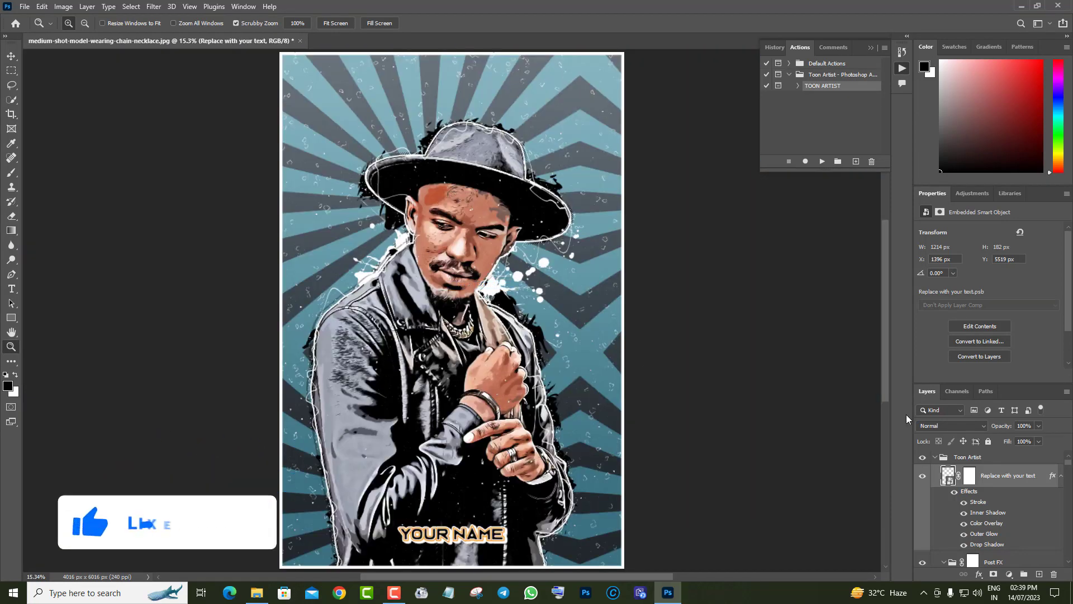
{"action": "left_click", "coordinate": [940, 459]}
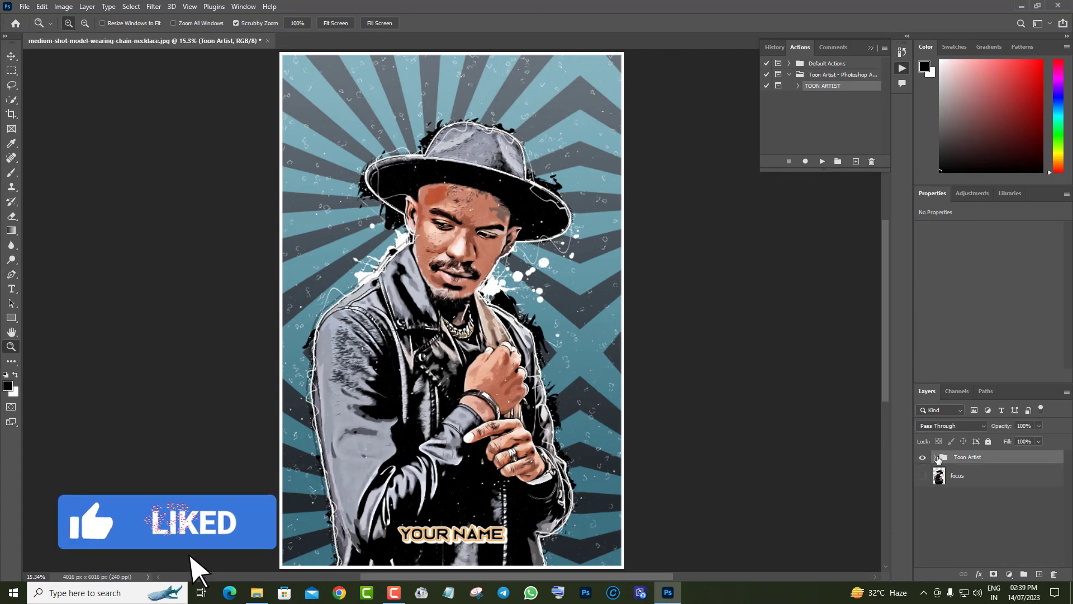
{"action": "left_click_drag", "start_coordinate": [1069, 463], "coordinate": [1069, 562]}
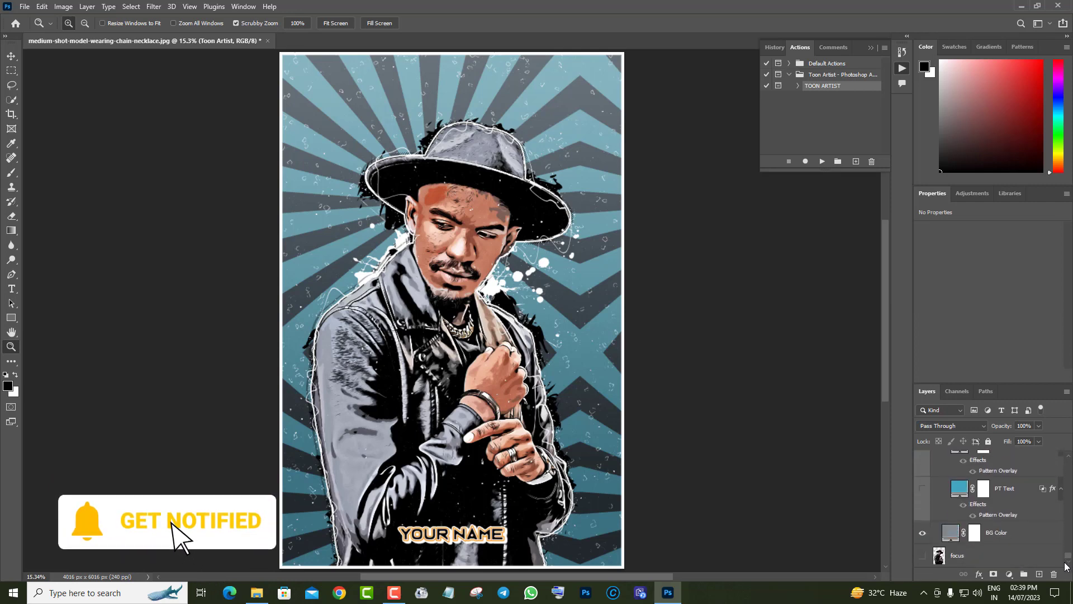
{"action": "left_click", "coordinate": [923, 534]}
{"action": "left_click", "coordinate": [923, 534]}
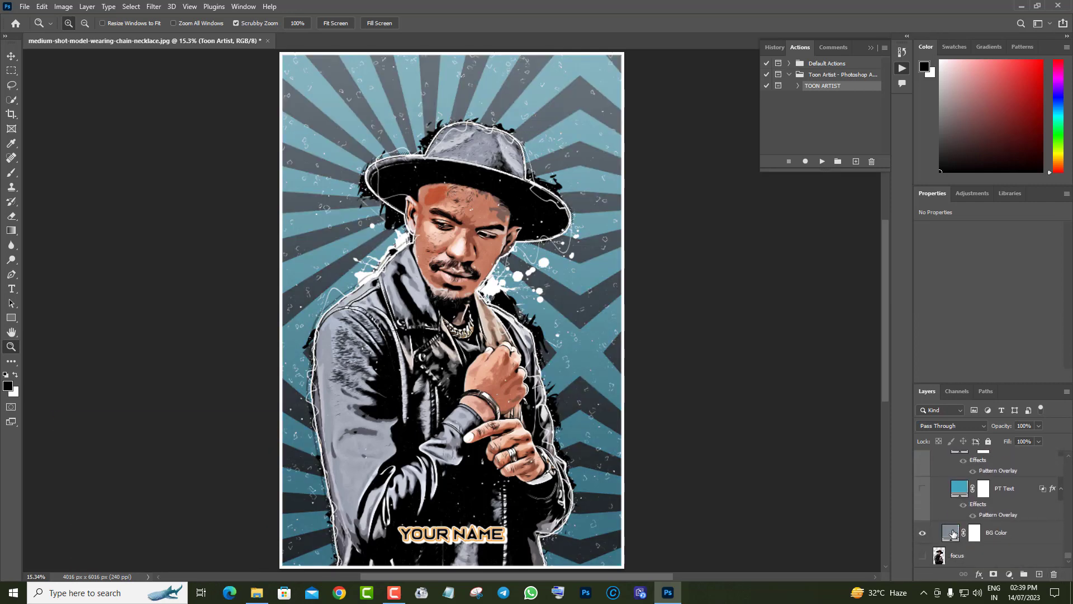
Try magenta, yellow and orange fill colours on the BG Color layer, and cancel the colour change.
{"action": "double_click", "coordinate": [952, 533]}
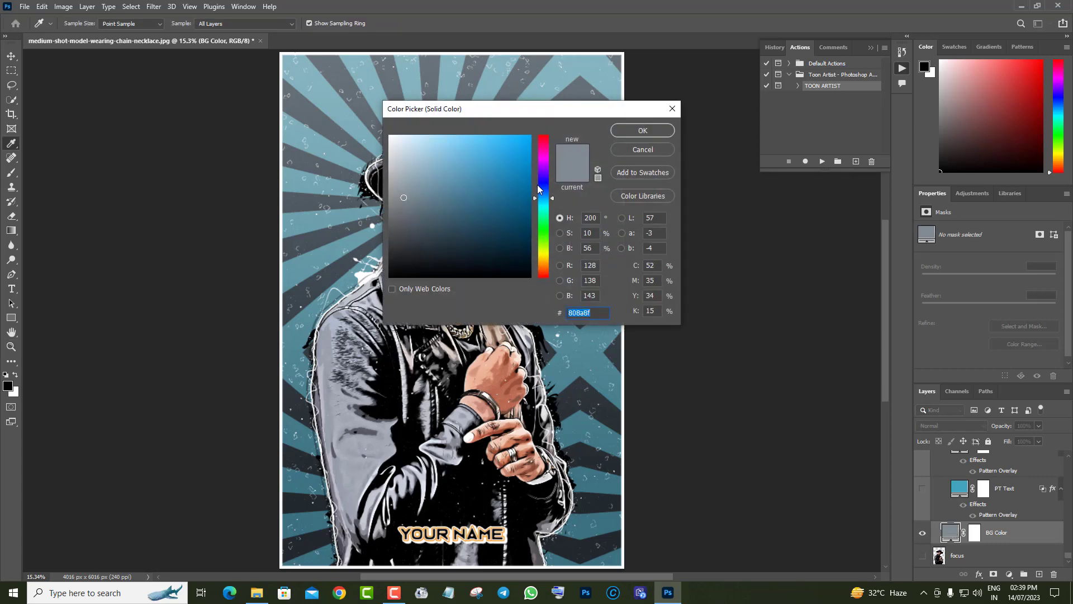
{"action": "left_click", "coordinate": [545, 161]}
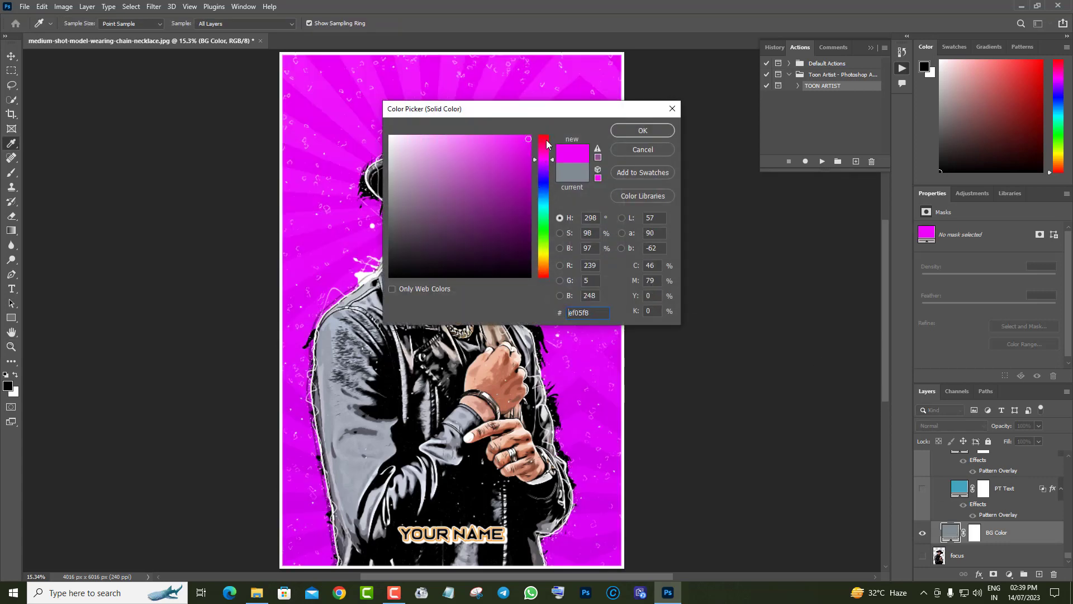
{"action": "left_click", "coordinate": [548, 142]}
{"action": "left_click_drag", "start_coordinate": [545, 255], "coordinate": [543, 265]}
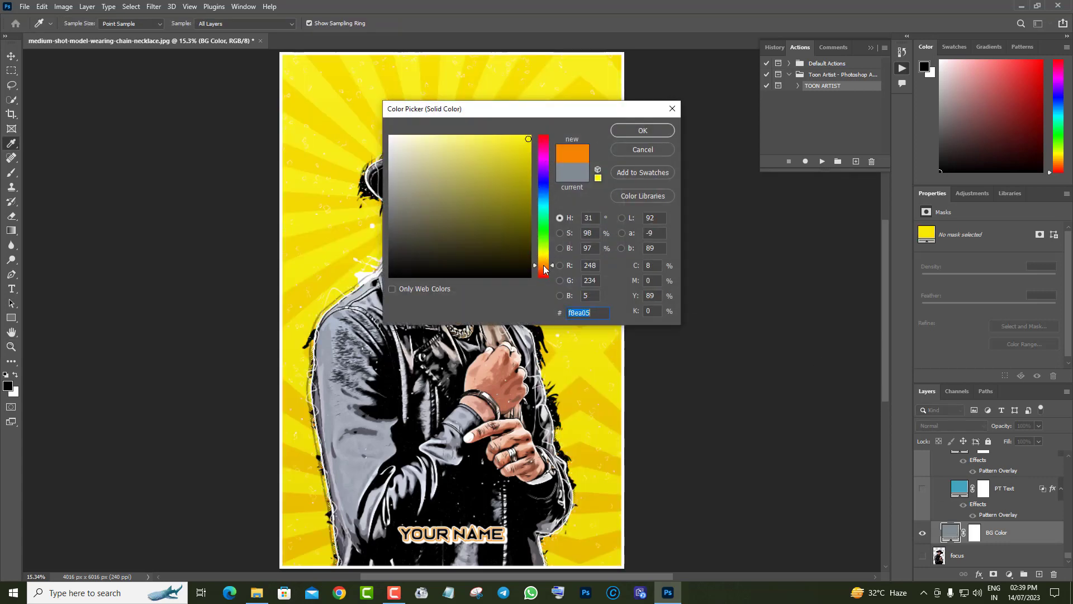
{"action": "left_click", "coordinate": [667, 151]}
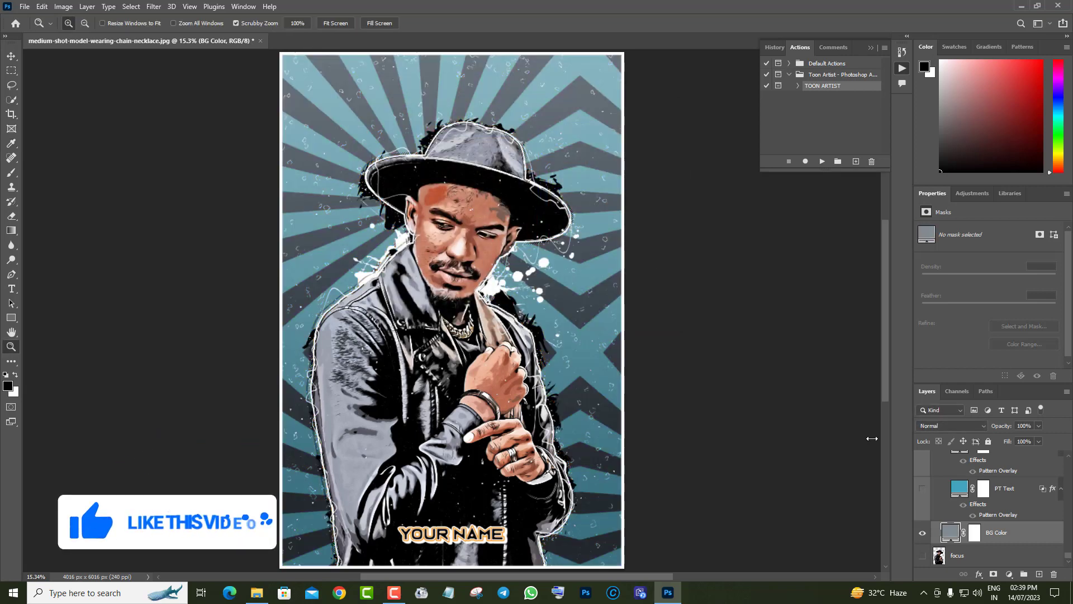
Try purple, red, cyan and orange-red fill colours on the PT Rays 1 layer in the BG Patterns group, and cancel the change.
{"action": "left_click", "coordinate": [966, 490]}
{"action": "scroll", "coordinate": [1007, 503], "scroll_direction": "up", "scroll_amount": 2}
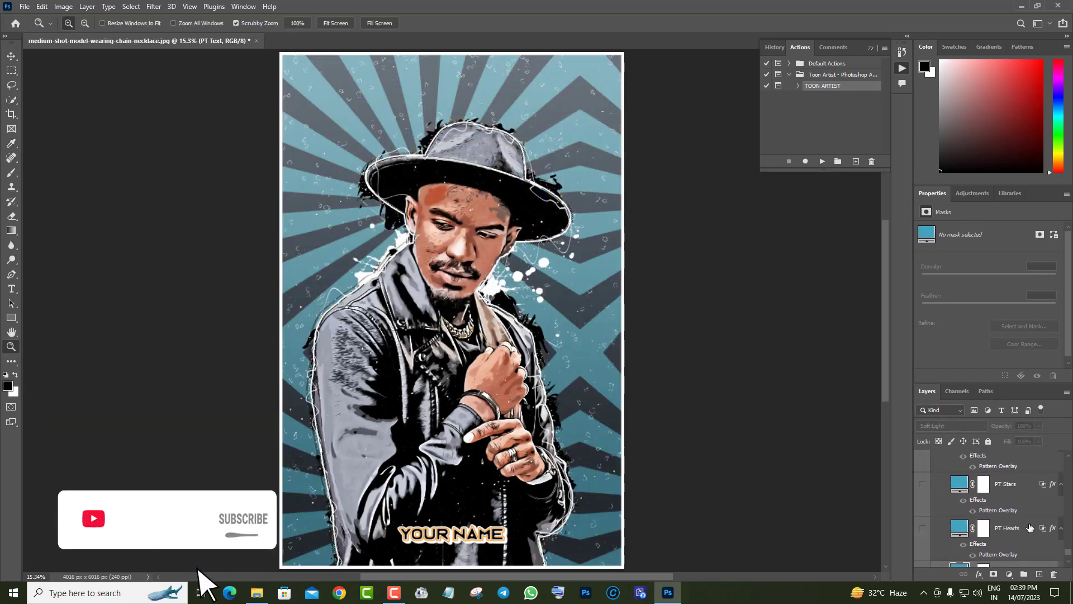
{"action": "scroll", "coordinate": [1030, 529], "scroll_direction": "up", "scroll_amount": 3}
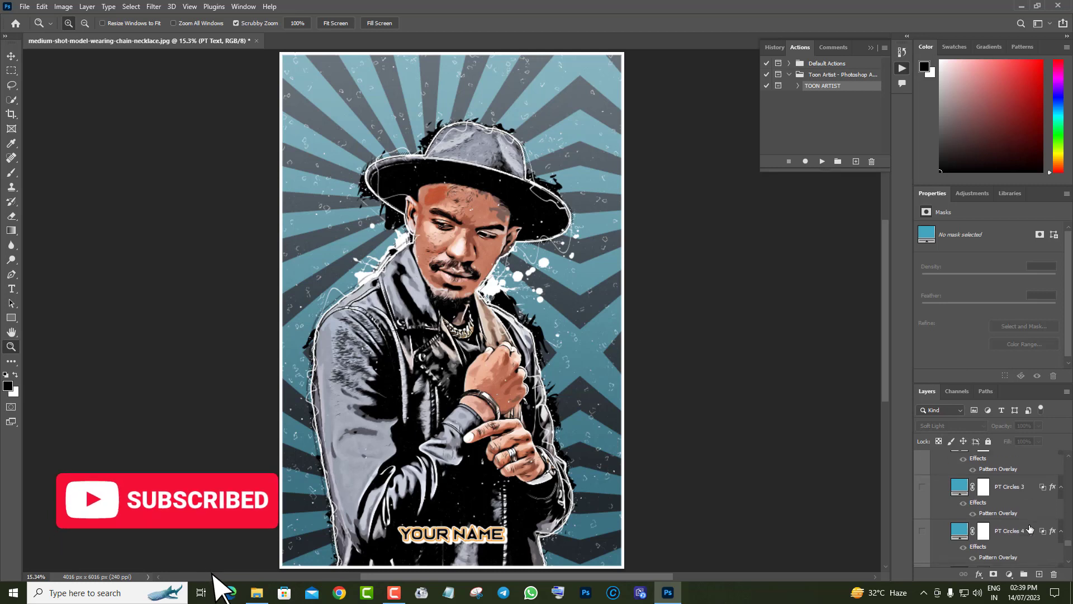
{"action": "scroll", "coordinate": [1030, 529], "scroll_direction": "up", "scroll_amount": 4}
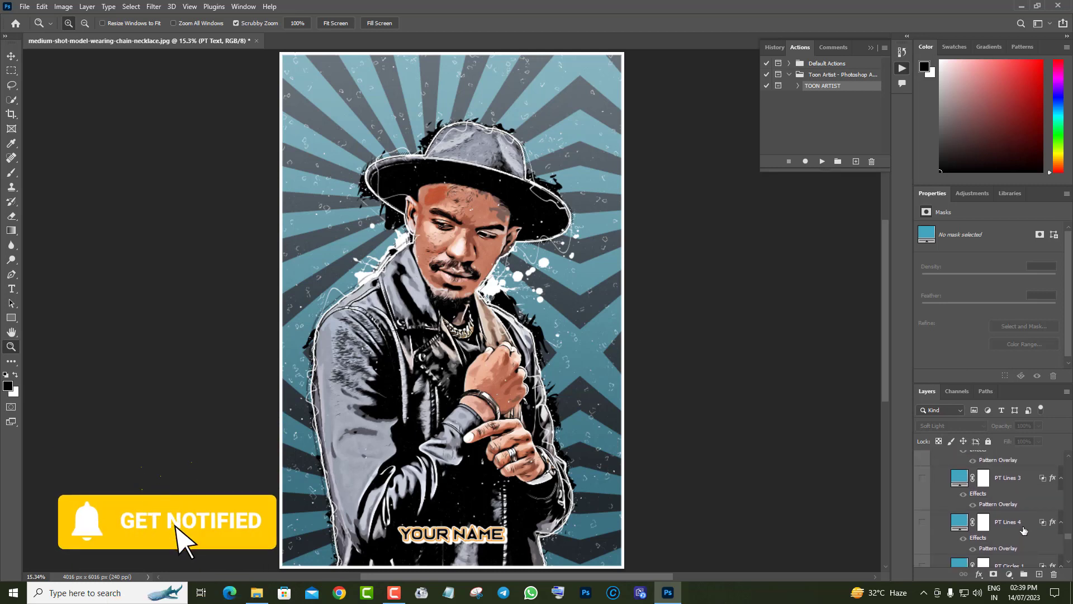
{"action": "scroll", "coordinate": [1024, 530], "scroll_direction": "up", "scroll_amount": 5}
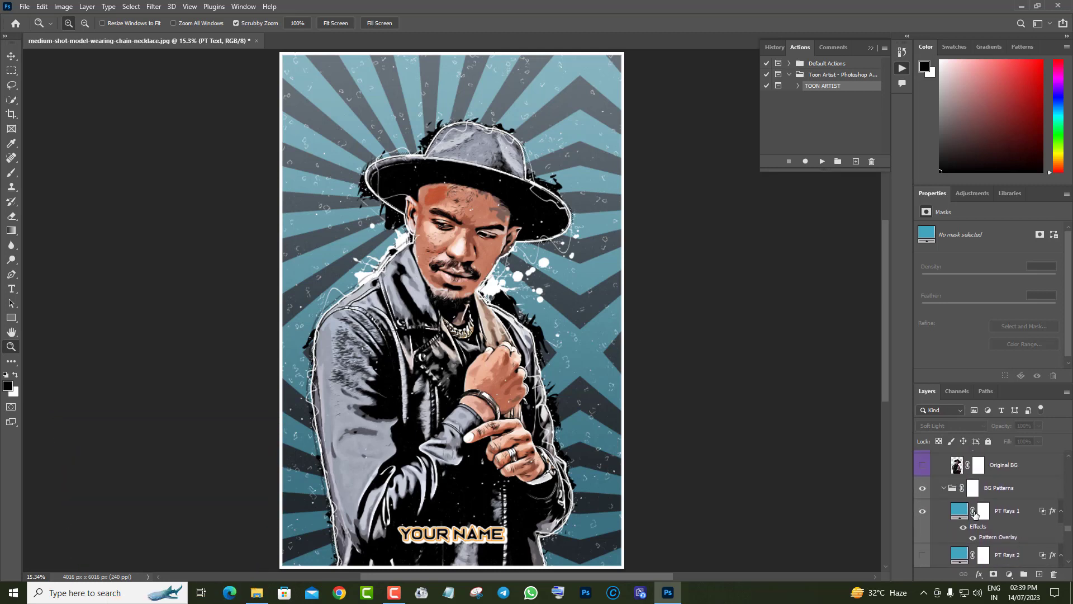
{"action": "left_click", "coordinate": [961, 512]}
{"action": "double_click", "coordinate": [961, 511]}
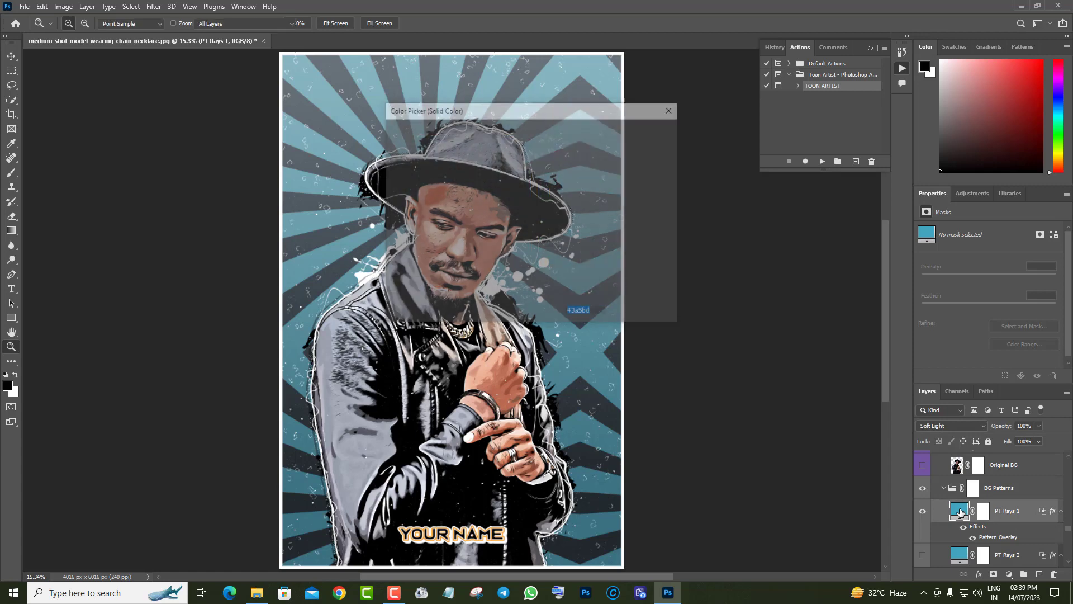
{"action": "left_click_drag", "start_coordinate": [512, 117], "coordinate": [843, 242]}
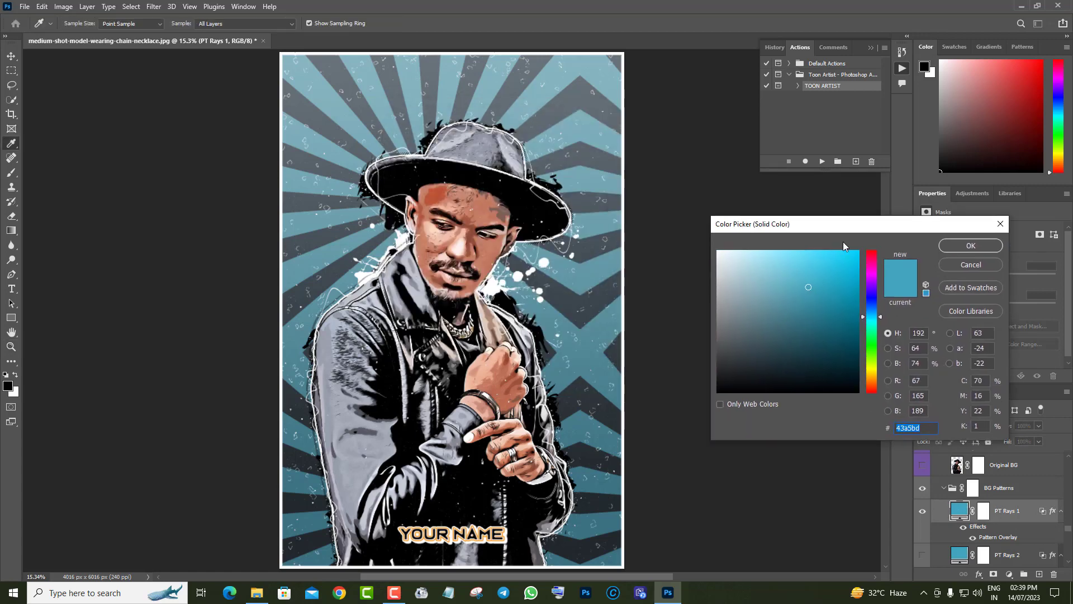
{"action": "left_click", "coordinate": [873, 291]}
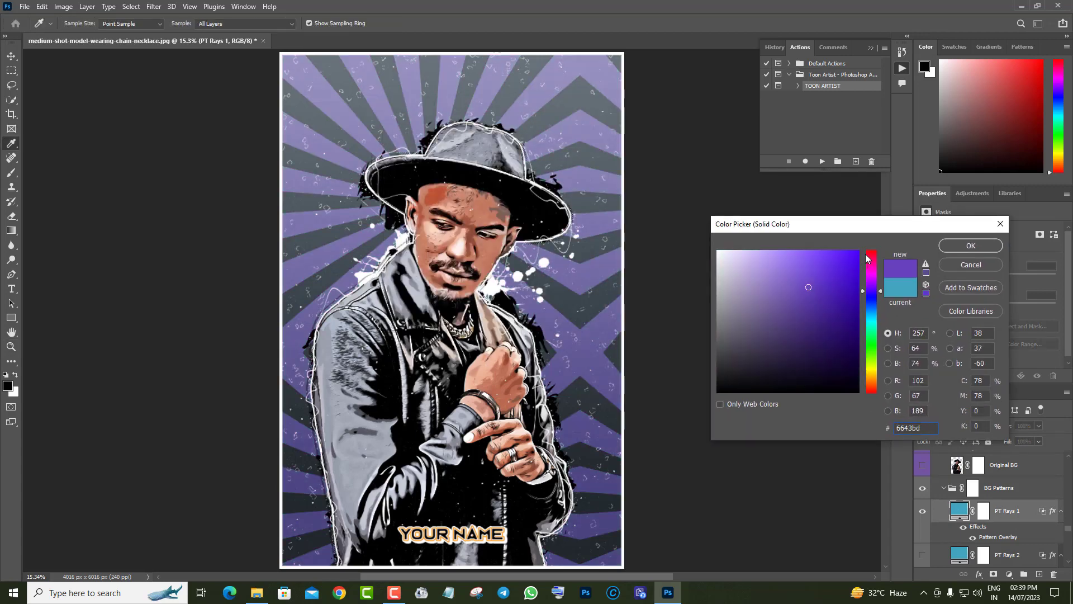
{"action": "left_click_drag", "start_coordinate": [870, 259], "coordinate": [861, 257]}
{"action": "left_click", "coordinate": [854, 255]}
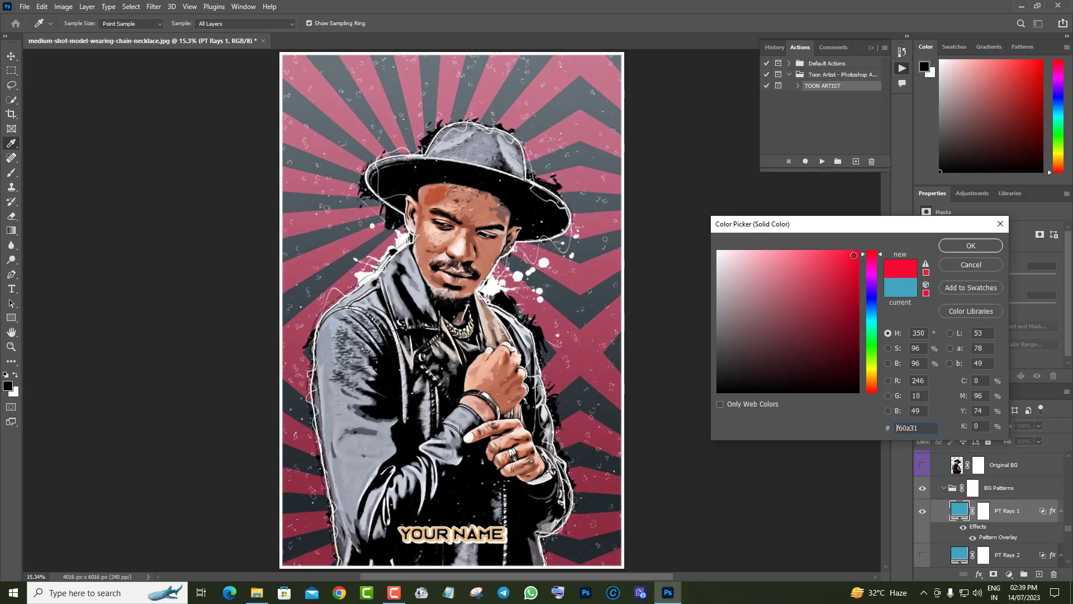
{"action": "left_click", "coordinate": [873, 323]}
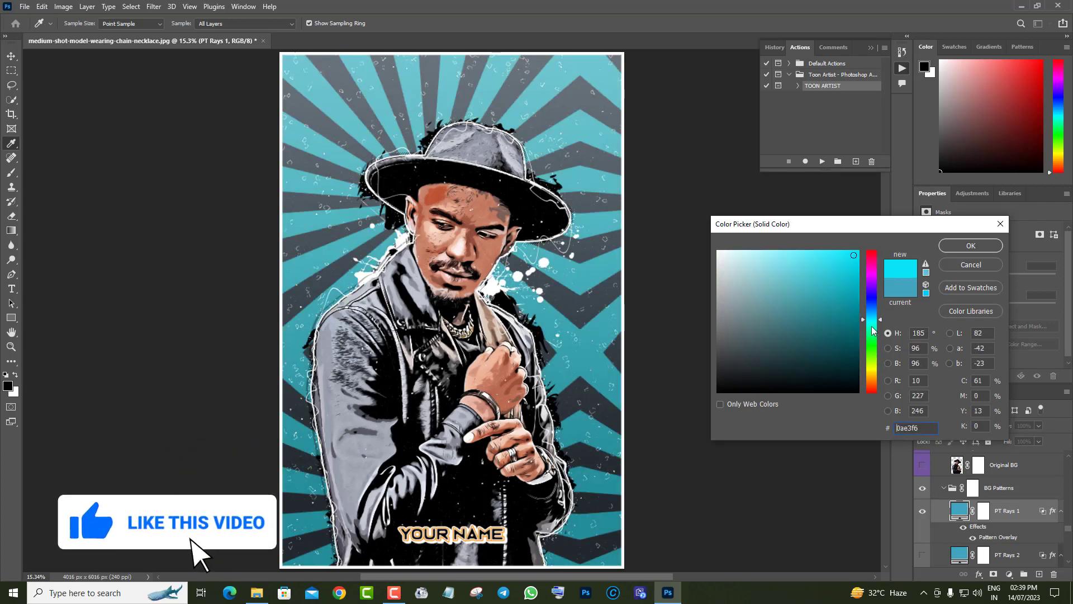
{"action": "left_click_drag", "start_coordinate": [874, 348], "coordinate": [874, 390]}
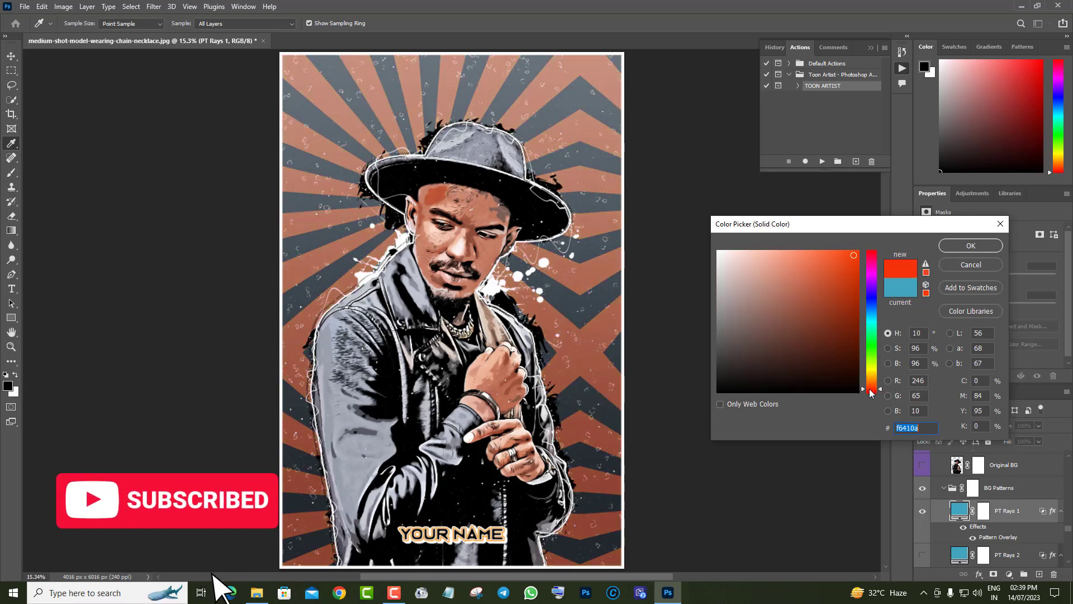
{"action": "left_click", "coordinate": [970, 265]}
{"action": "key", "text": "z"}
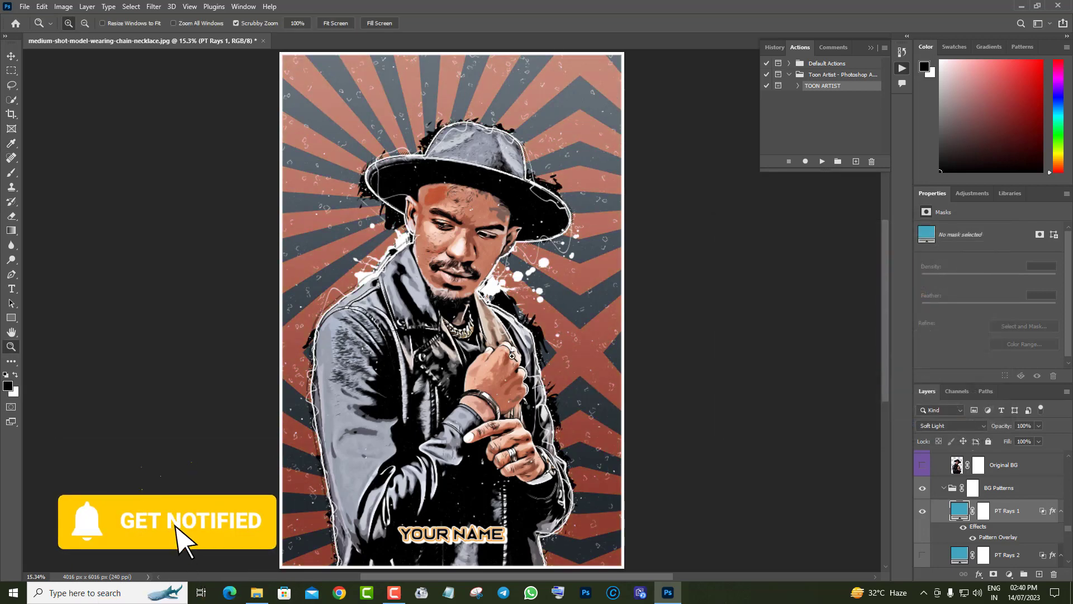
Hide the BG Color layer below the BG Patterns group.
{"action": "scroll", "coordinate": [1004, 517], "scroll_direction": "down", "scroll_amount": 5}
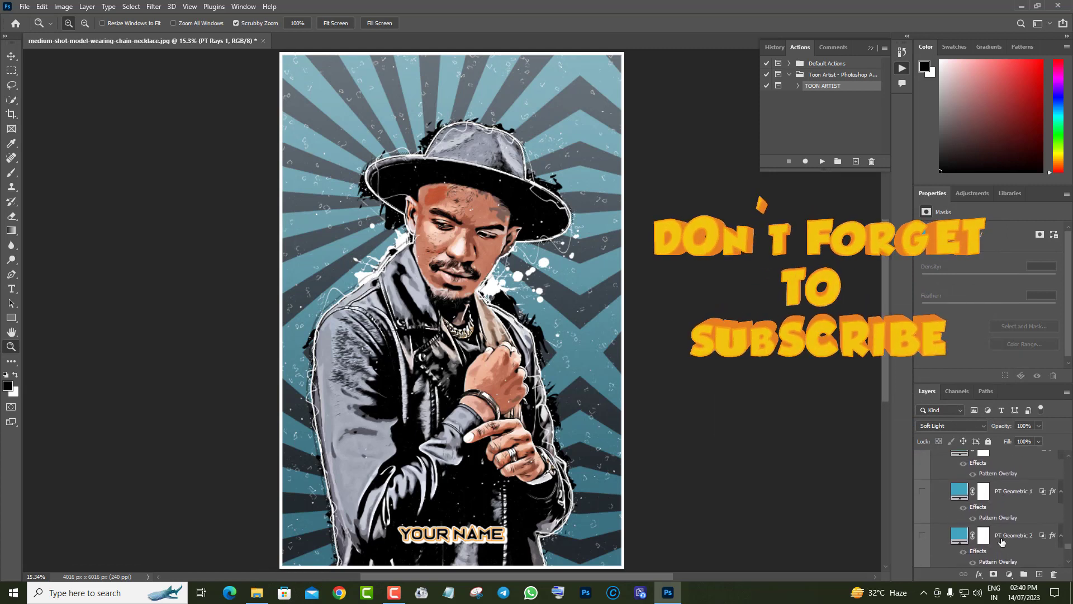
{"action": "scroll", "coordinate": [1002, 542], "scroll_direction": "down", "scroll_amount": 3}
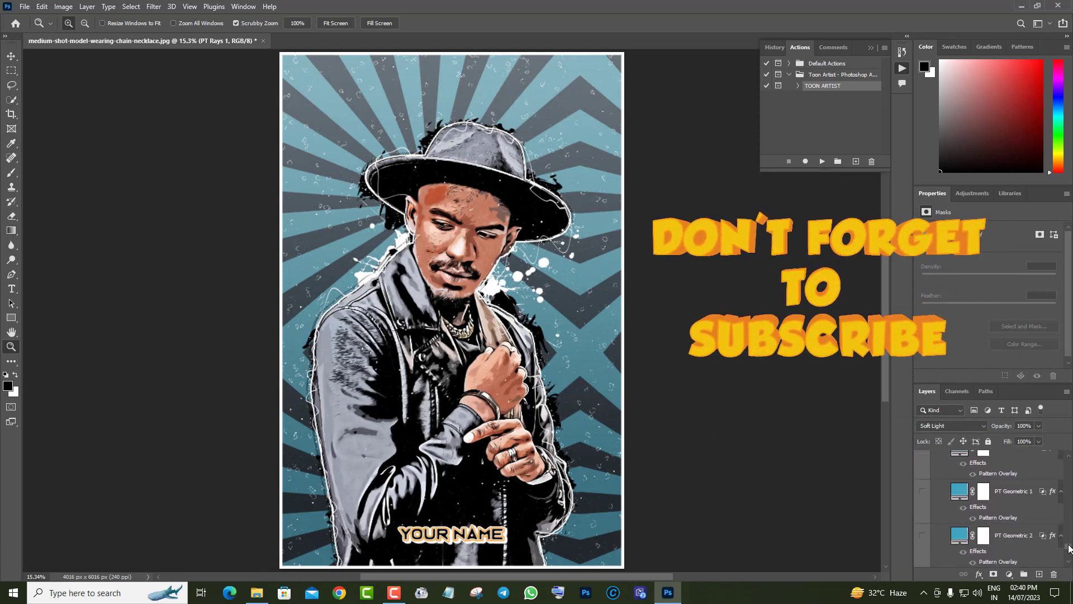
{"action": "left_click_drag", "start_coordinate": [1069, 548], "coordinate": [1068, 573]}
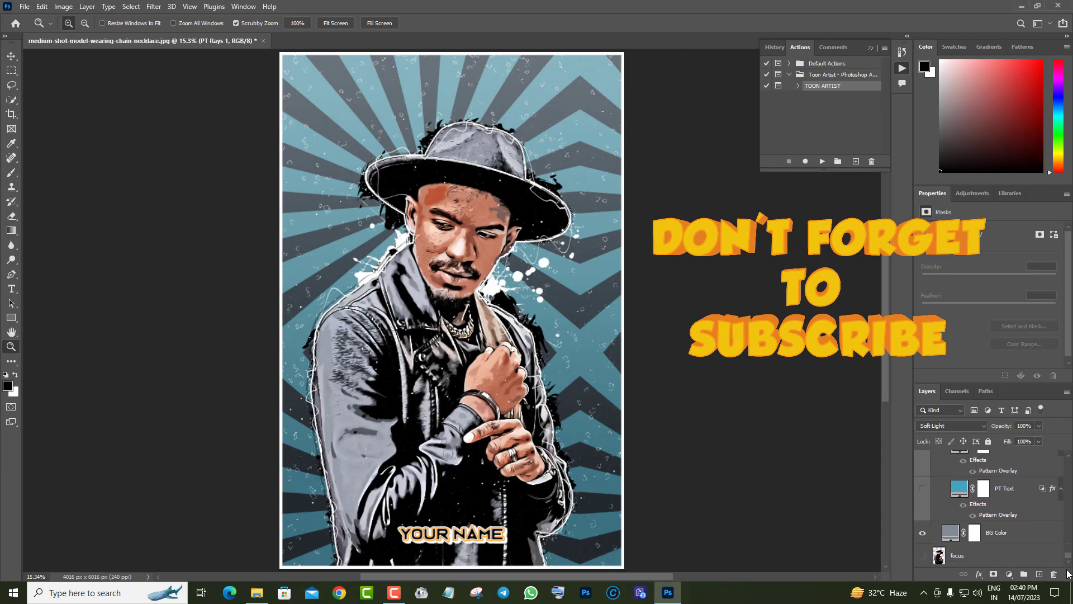
{"action": "left_click", "coordinate": [923, 536]}
Open the Pattern Overlay settings of the PT Rays 1 layer and expand the Toon Artist - Patterns set in the pattern picker.
{"action": "left_click_drag", "start_coordinate": [1070, 559], "coordinate": [1066, 533]}
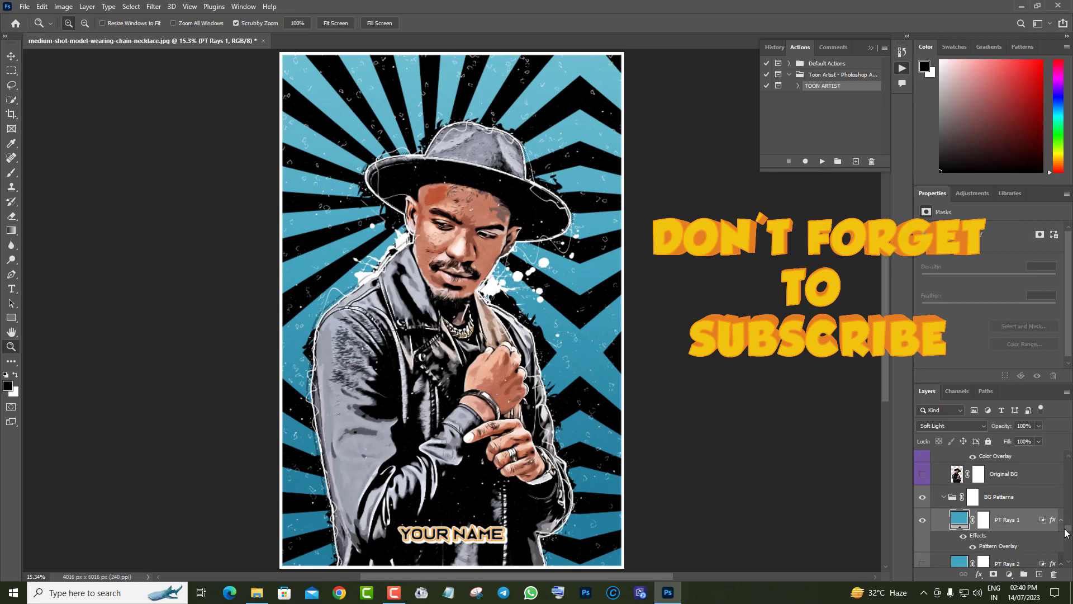
{"action": "left_click", "coordinate": [942, 499]}
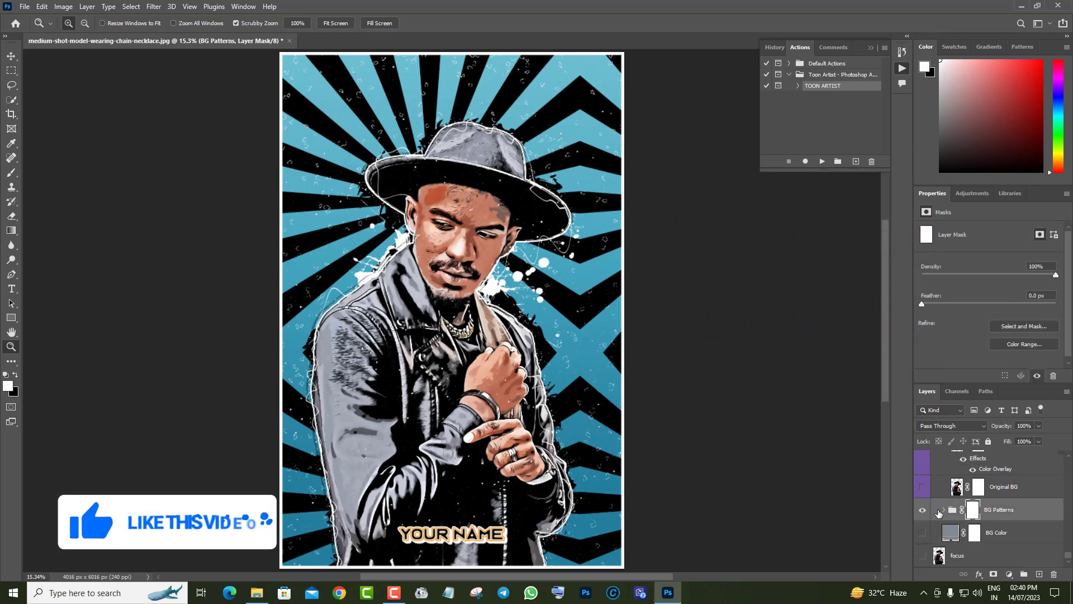
{"action": "left_click", "coordinate": [944, 510]}
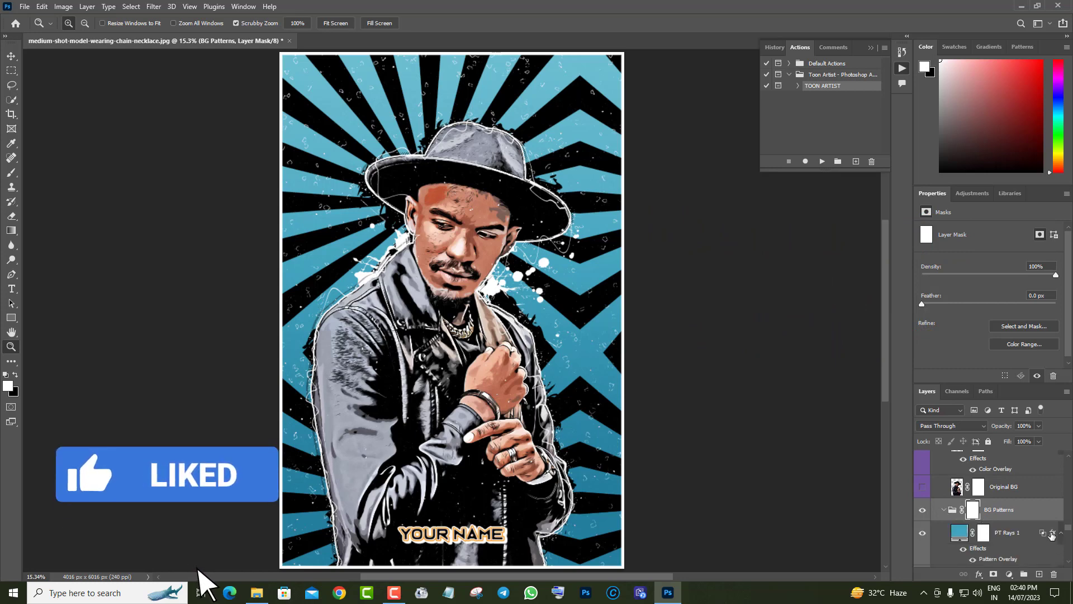
{"action": "left_click", "coordinate": [1052, 534]}
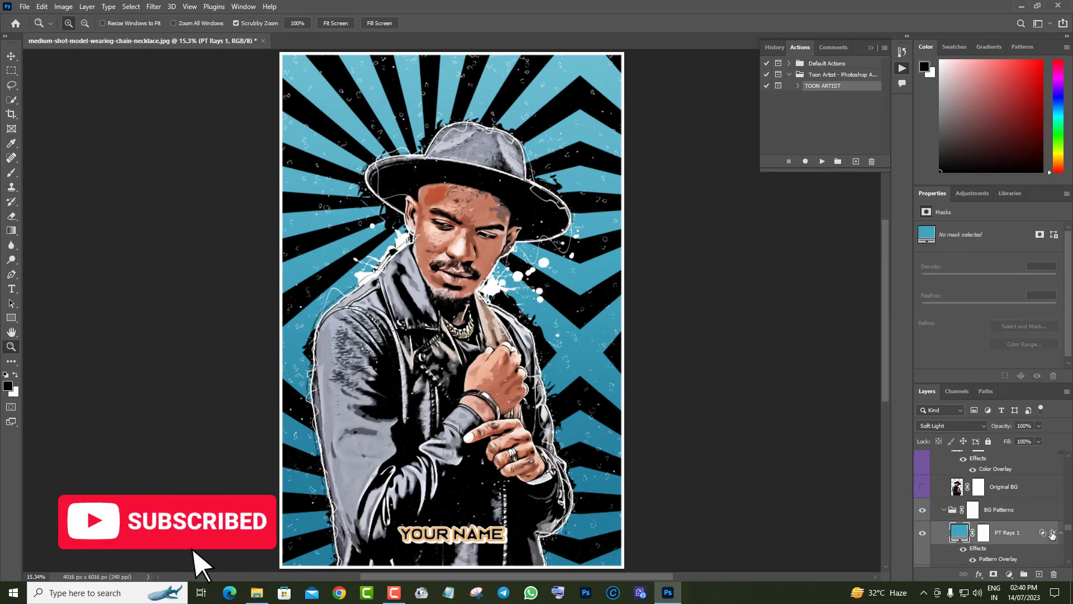
{"action": "double_click", "coordinate": [1052, 534]}
{"action": "left_click_drag", "start_coordinate": [448, 99], "coordinate": [829, 139]}
{"action": "left_click", "coordinate": [743, 315]}
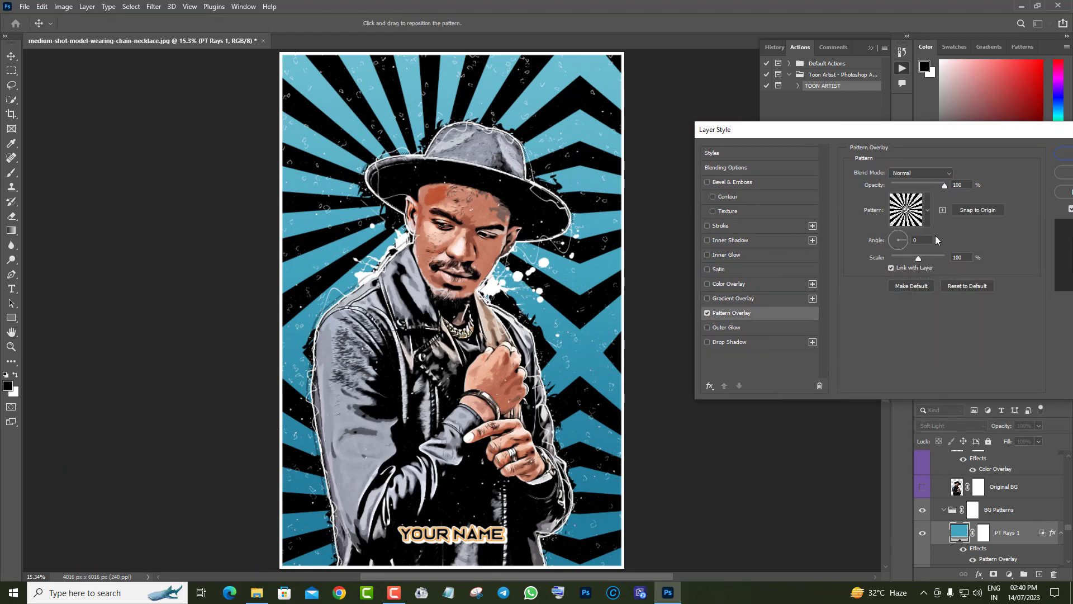
{"action": "left_click", "coordinate": [907, 210]}
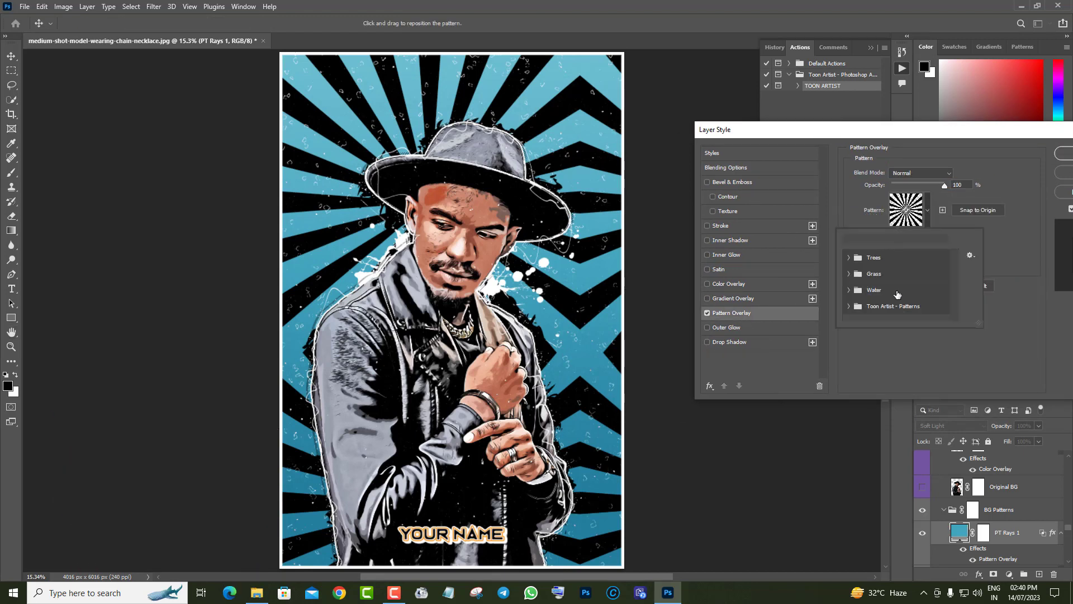
{"action": "scroll", "coordinate": [898, 294], "scroll_direction": "down", "scroll_amount": 1}
{"action": "scroll", "coordinate": [951, 297], "scroll_direction": "down", "scroll_amount": 3}
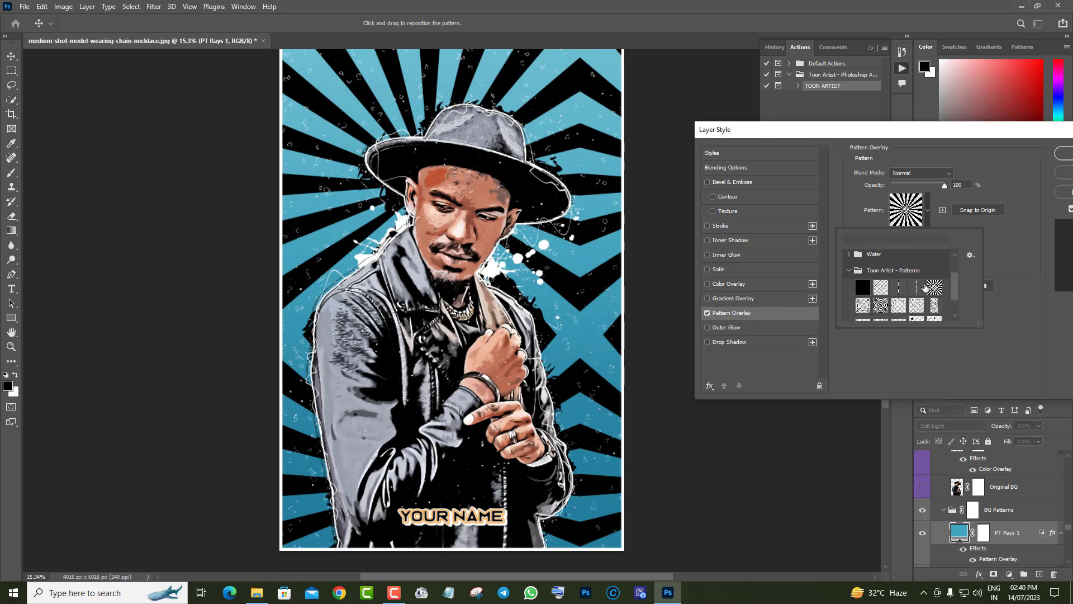
Try the horizontal stripe, thin ray, concentric, heart and hexagonal patterns from the Toon Artist set as the PT Rays 1 pattern overlay.
{"action": "left_click", "coordinate": [881, 277]}
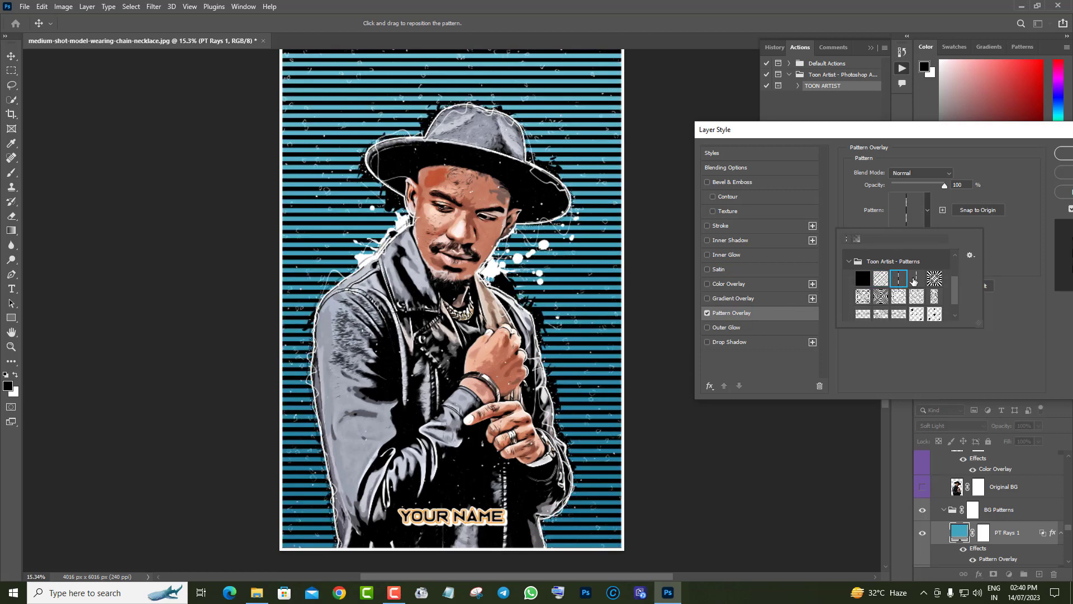
{"action": "left_click", "coordinate": [915, 279]}
{"action": "left_click", "coordinate": [934, 278]}
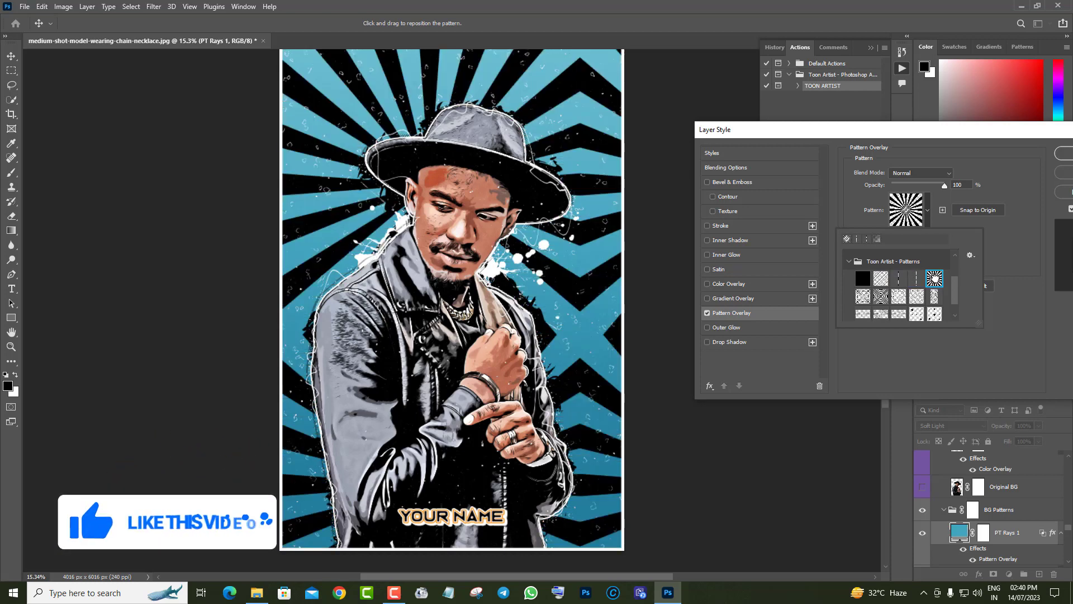
{"action": "left_click", "coordinate": [863, 296]}
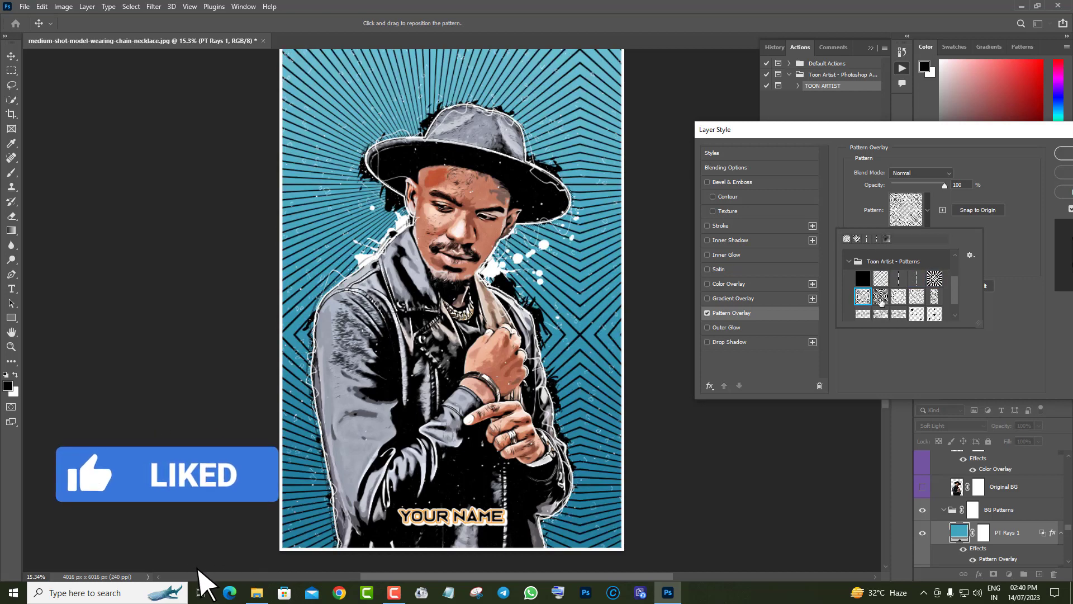
{"action": "left_click", "coordinate": [880, 296]}
{"action": "left_click", "coordinate": [902, 297]}
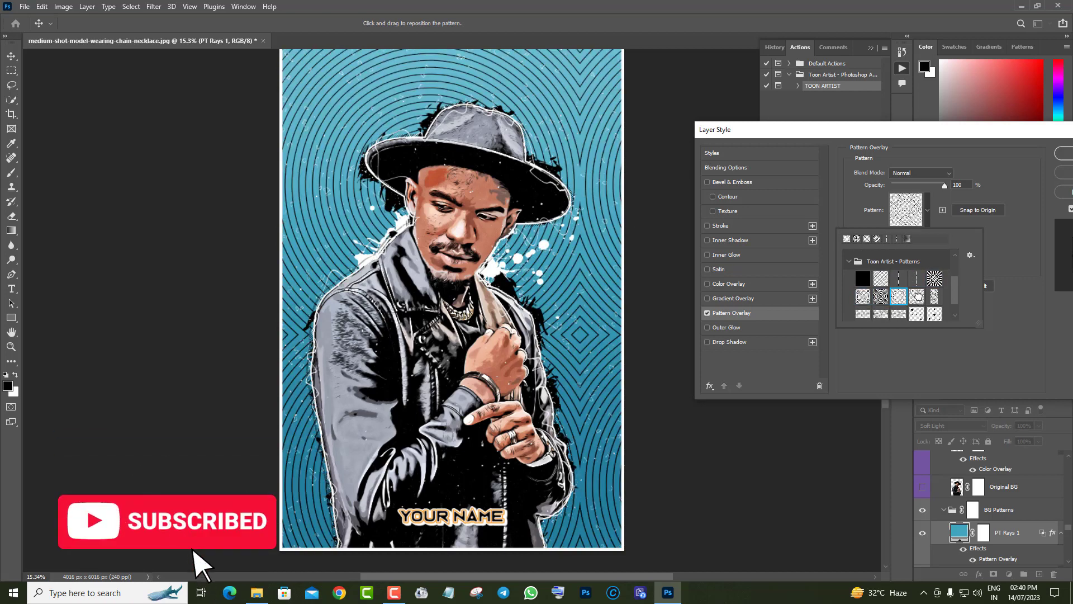
{"action": "left_click", "coordinate": [934, 296]}
{"action": "left_click", "coordinate": [917, 314]}
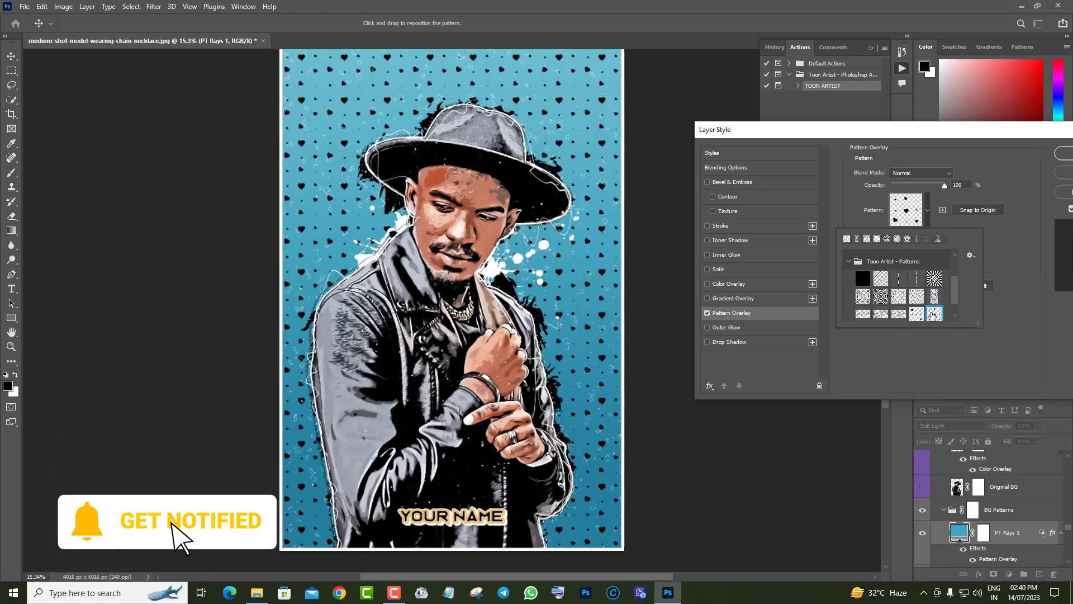
{"action": "left_click", "coordinate": [898, 314]}
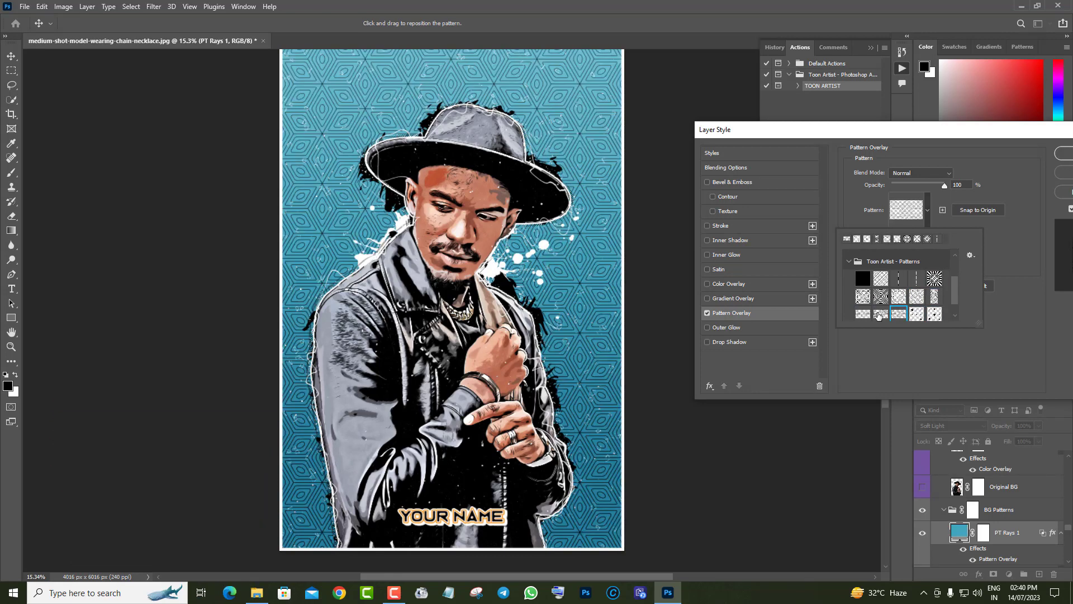
{"action": "left_click", "coordinate": [863, 313]}
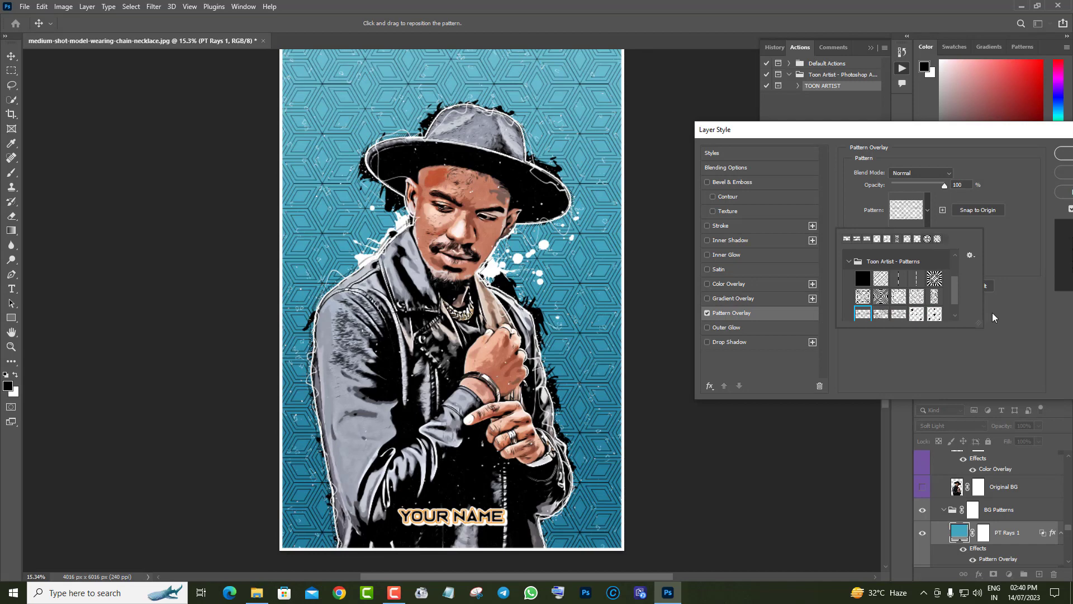
{"action": "left_click", "coordinate": [1004, 258]}
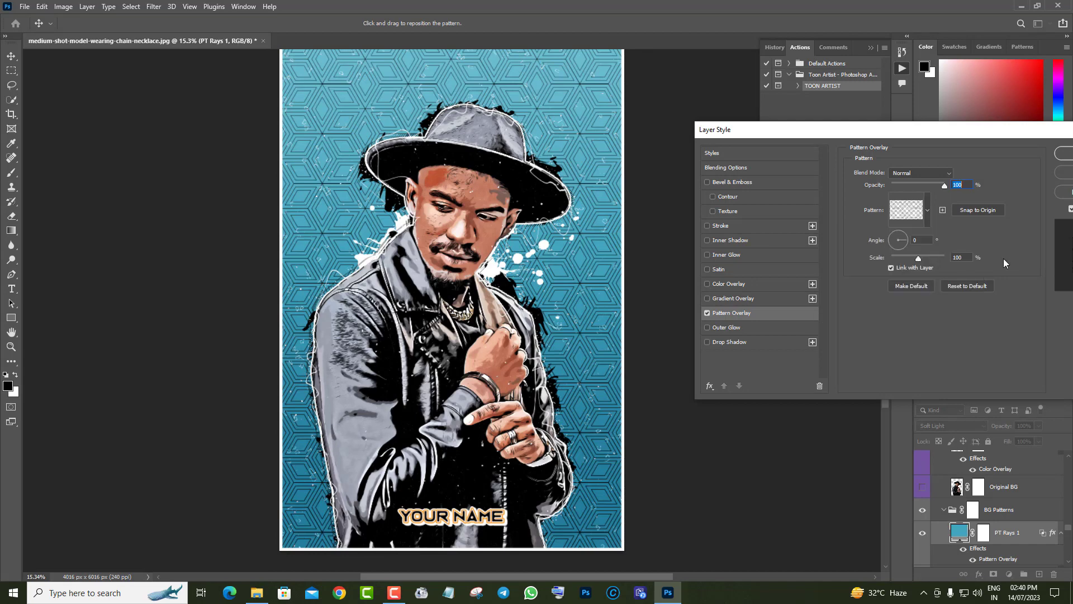
Try a 99% scale for the PT Rays 1 pattern overlay, and cancel the pattern changes.
{"action": "left_click", "coordinate": [907, 256]}
{"action": "mouse_move", "coordinate": [916, 258]}
{"action": "left_mouse_down"}
{"action": "mouse_move", "coordinate": [928, 259]}
{"action": "mouse_move", "coordinate": [919, 258]}
{"action": "left_mouse_up"}
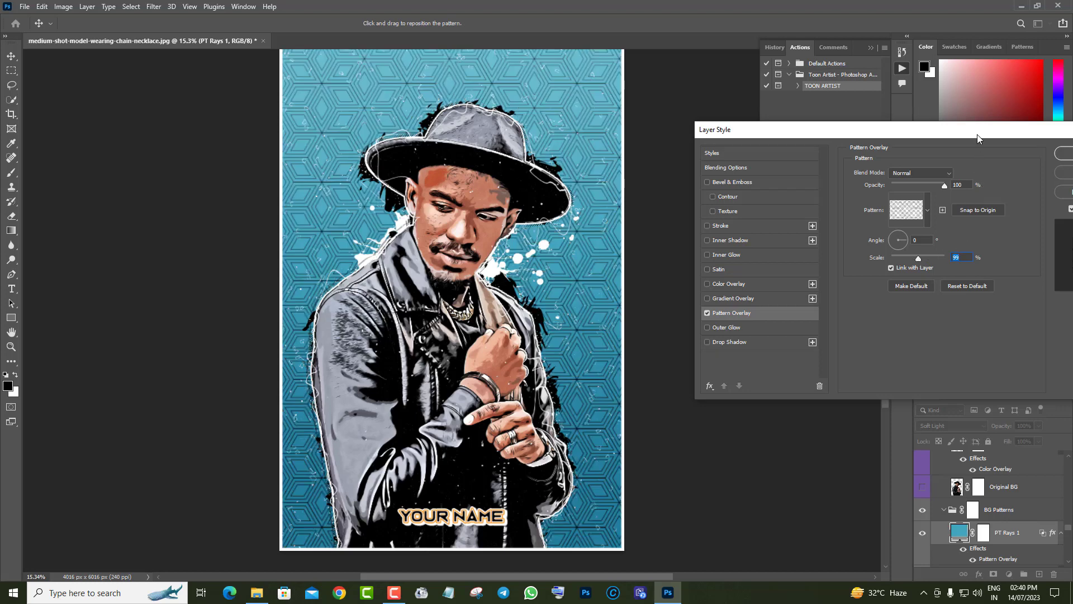
{"action": "left_click_drag", "start_coordinate": [978, 134], "coordinate": [875, 133]}
{"action": "left_click", "coordinate": [974, 171]}
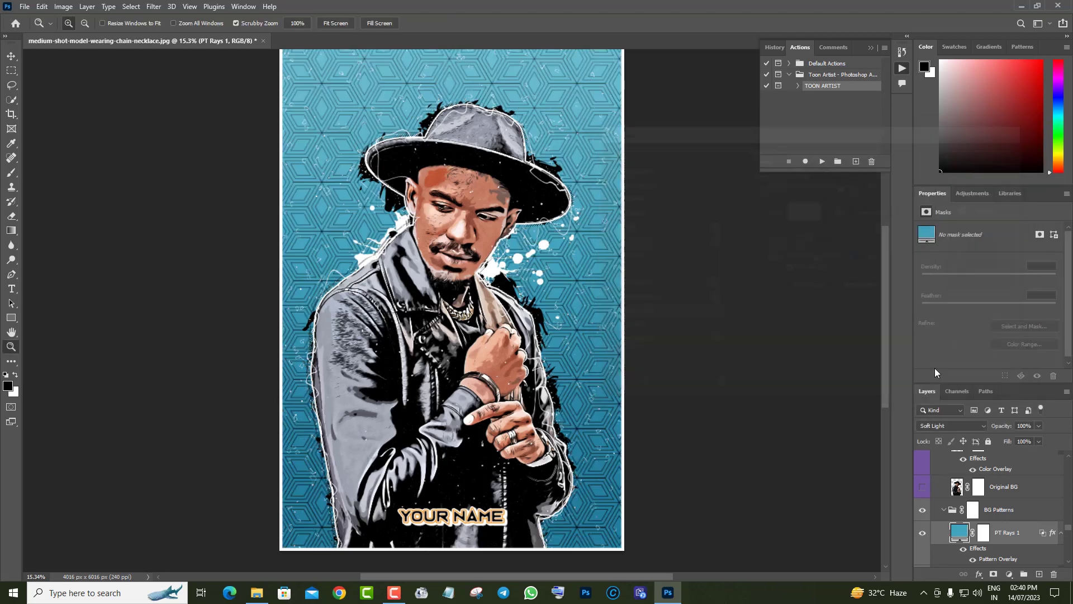
Set the saturation of the BG Hue/Saturation adjustment layer to +28.
{"action": "scroll", "coordinate": [1033, 520], "scroll_direction": "up", "scroll_amount": 5}
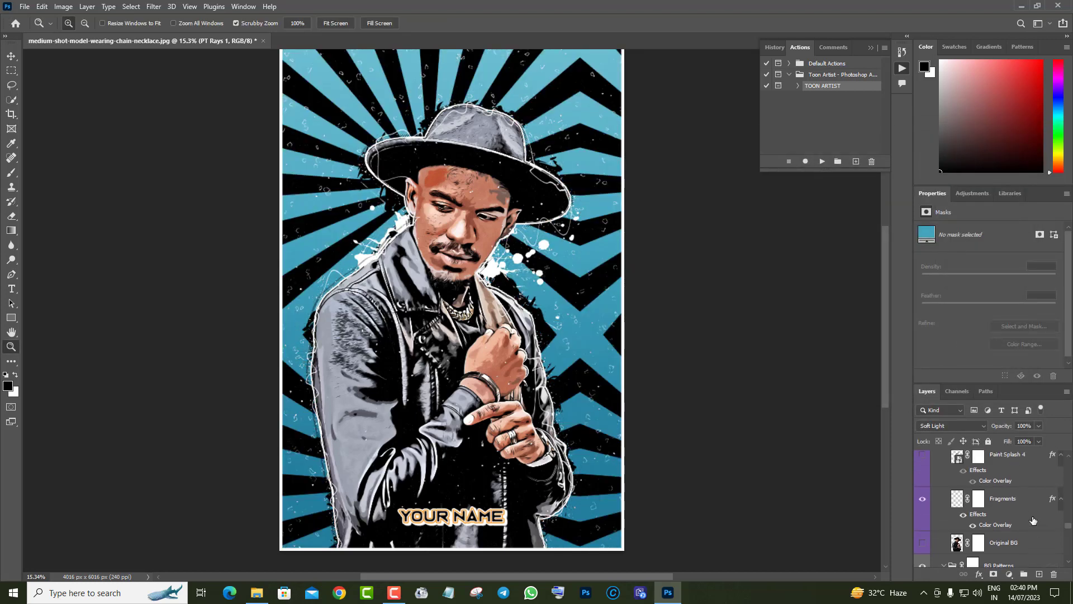
{"action": "scroll", "coordinate": [1033, 520], "scroll_direction": "up", "scroll_amount": 5}
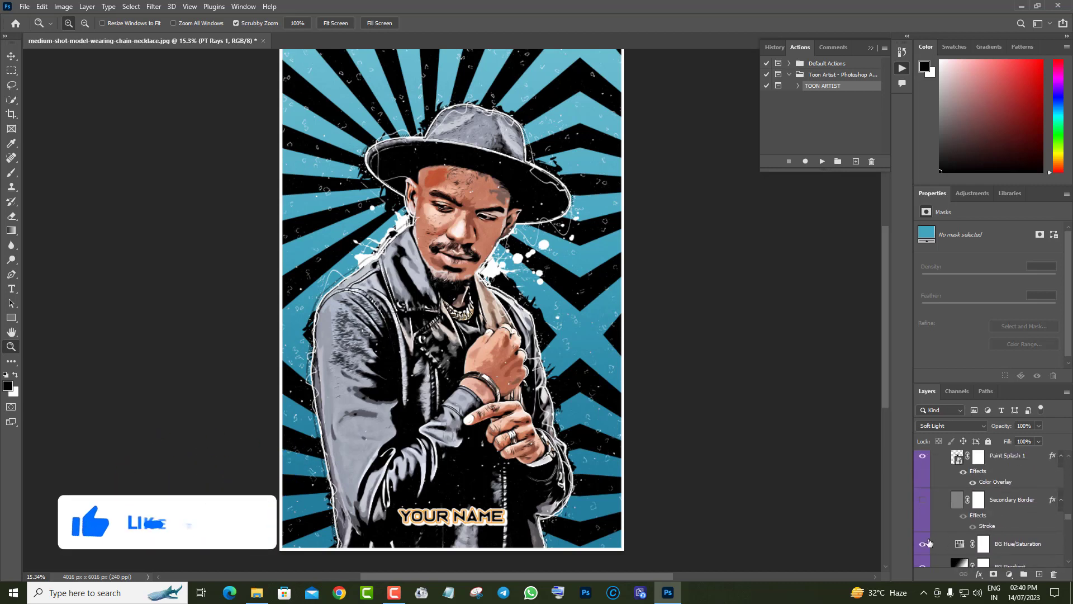
{"action": "left_click", "coordinate": [959, 545]}
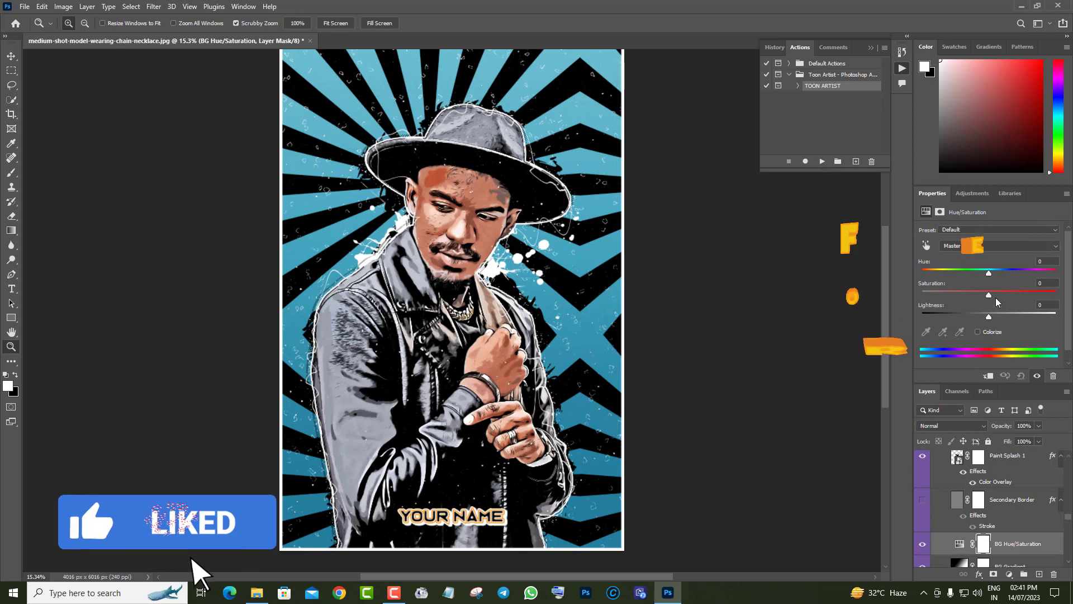
{"action": "left_click_drag", "start_coordinate": [1009, 299], "coordinate": [1007, 299]}
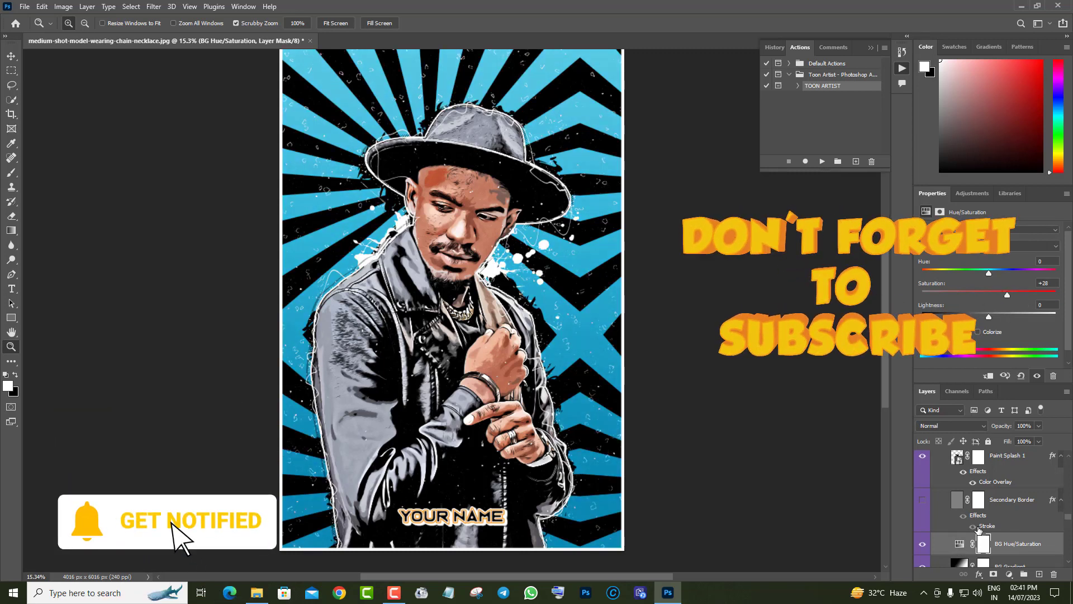
Select the Secondary Border layer, and toggle the visibility of the Paint Splash 1 layer to check its effect.
{"action": "scroll", "coordinate": [997, 530], "scroll_direction": "down", "scroll_amount": 1}
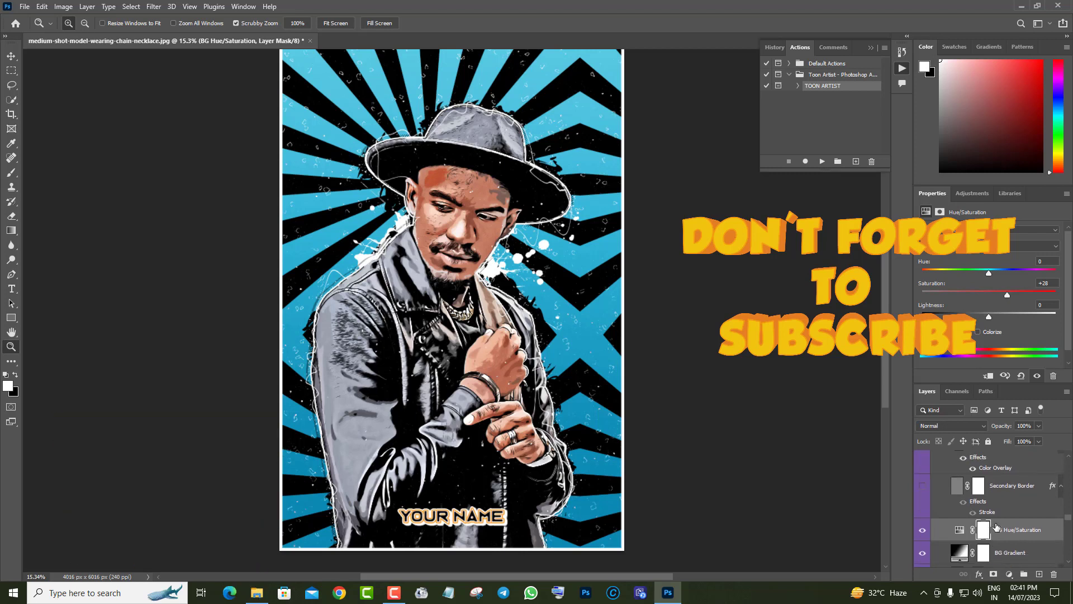
{"action": "left_click", "coordinate": [961, 488]}
{"action": "scroll", "coordinate": [1001, 505], "scroll_direction": "up", "scroll_amount": 3}
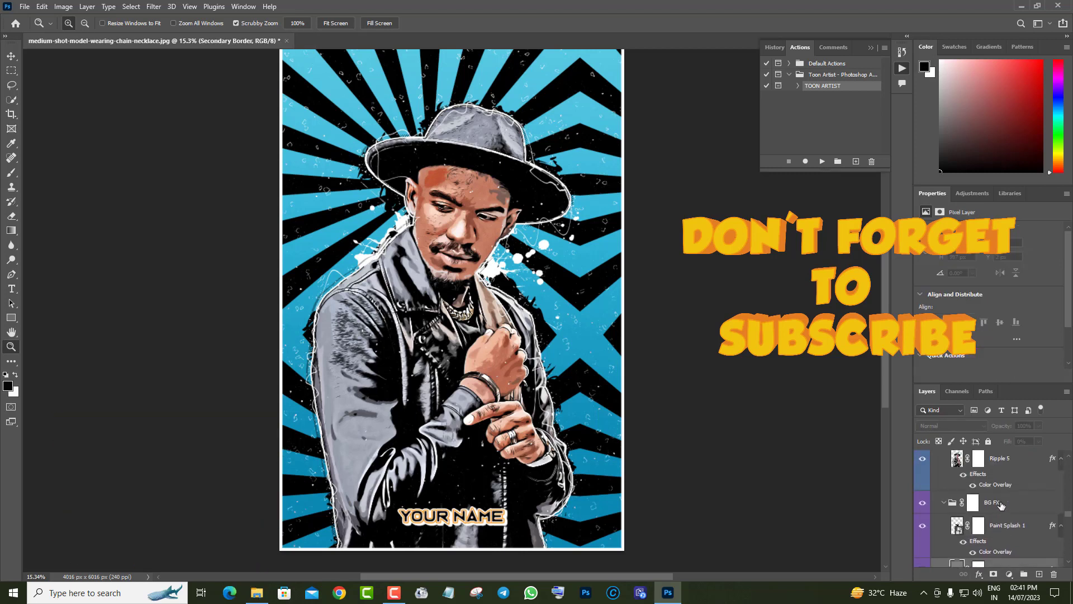
{"action": "left_click", "coordinate": [923, 527]}
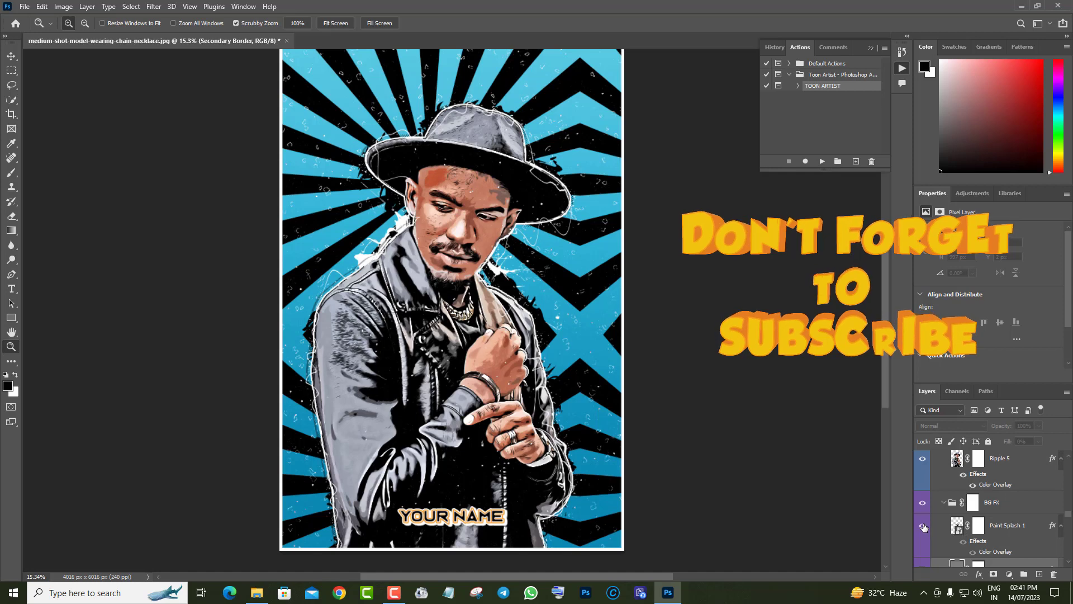
Try the red fc0707 as the Color Overlay of the Paint Splash 1 layer, and cancel the change.
{"action": "left_click", "coordinate": [1053, 528]}
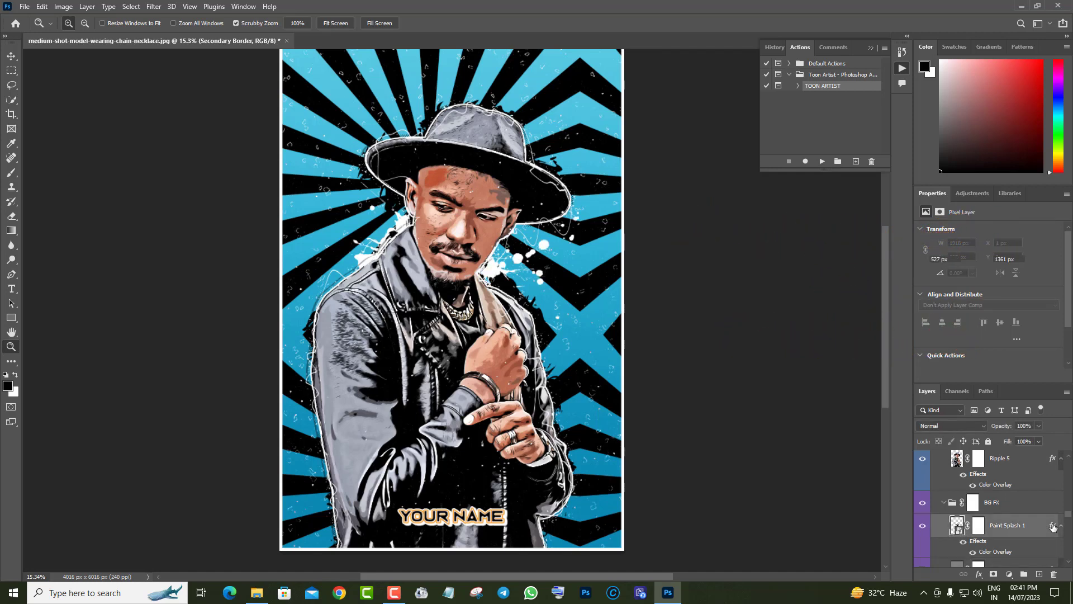
{"action": "double_click", "coordinate": [1054, 527]}
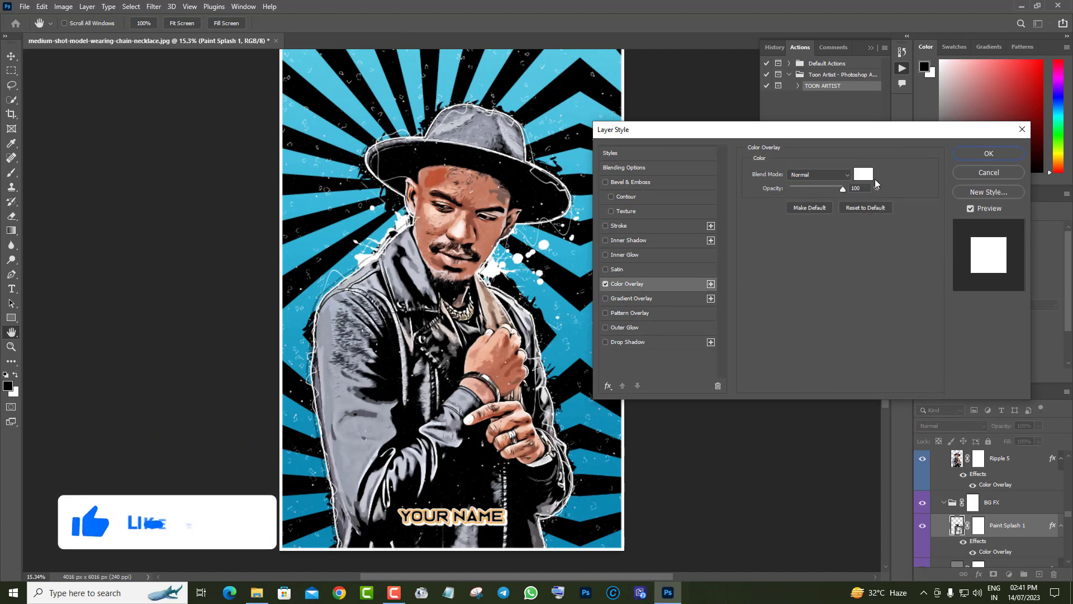
{"action": "left_click", "coordinate": [866, 176]}
{"action": "type", "text": "fc0707"}
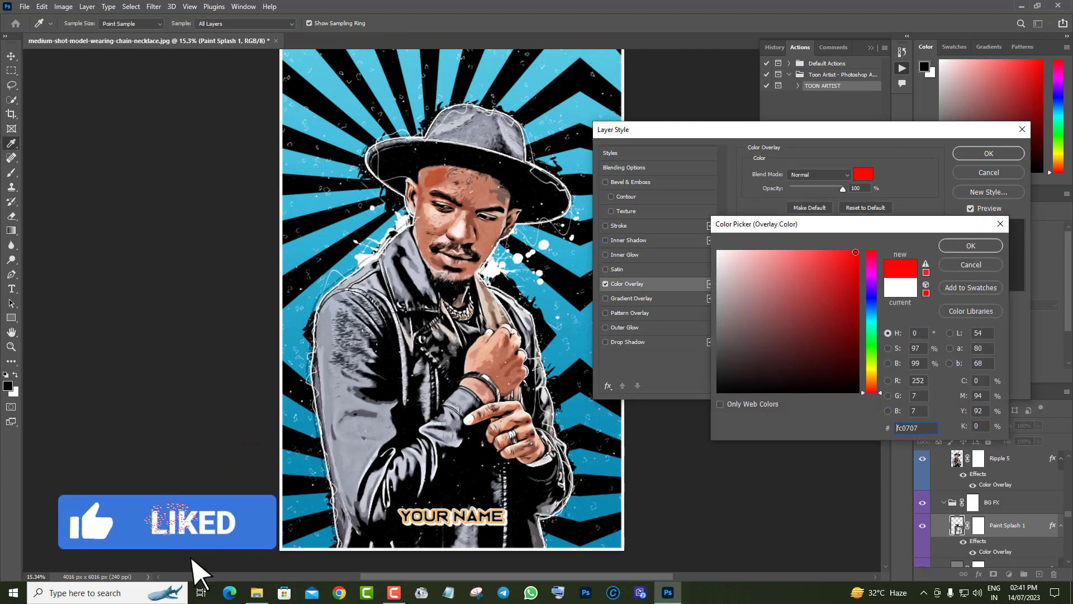
{"action": "left_click", "coordinate": [969, 268]}
{"action": "left_click", "coordinate": [1008, 172]}
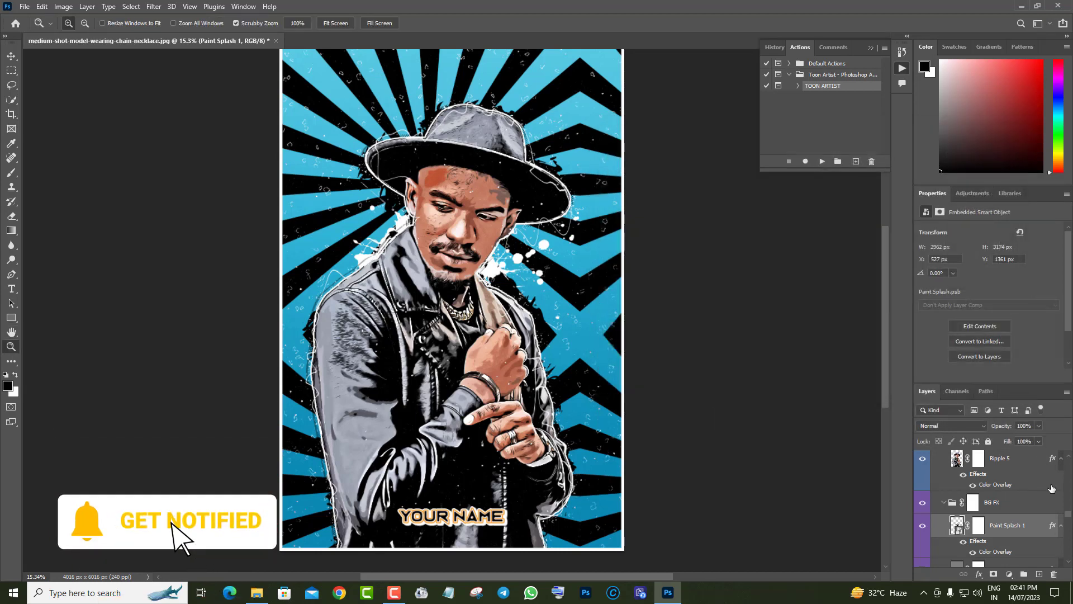
Toggle the visibility of the Border FX group to check its effect on the figure's outline.
{"action": "scroll", "coordinate": [1051, 489], "scroll_direction": "up", "scroll_amount": 5}
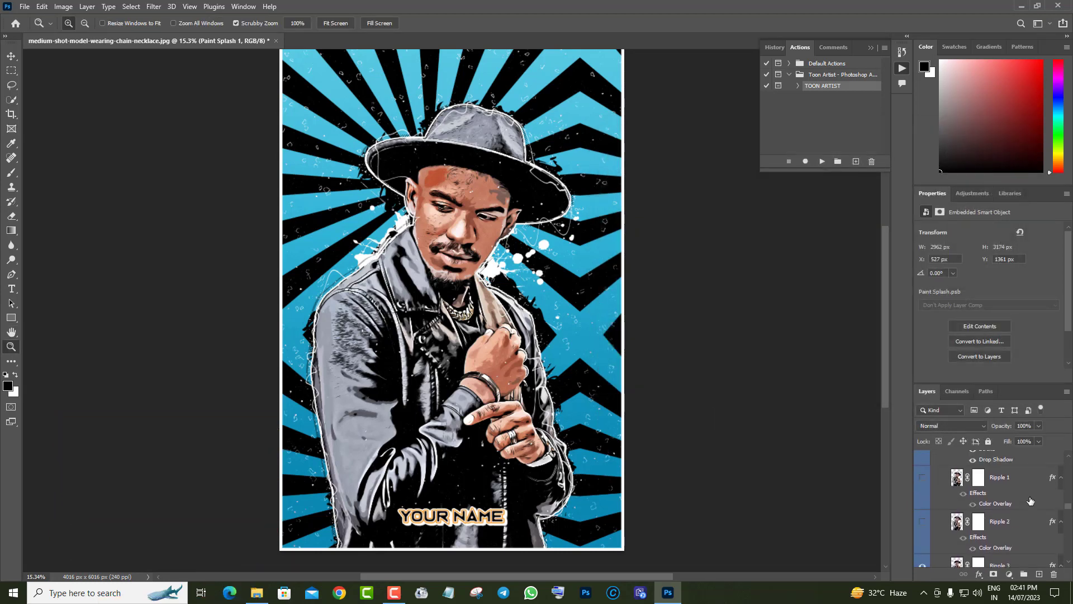
{"action": "scroll", "coordinate": [1031, 501], "scroll_direction": "up", "scroll_amount": 3}
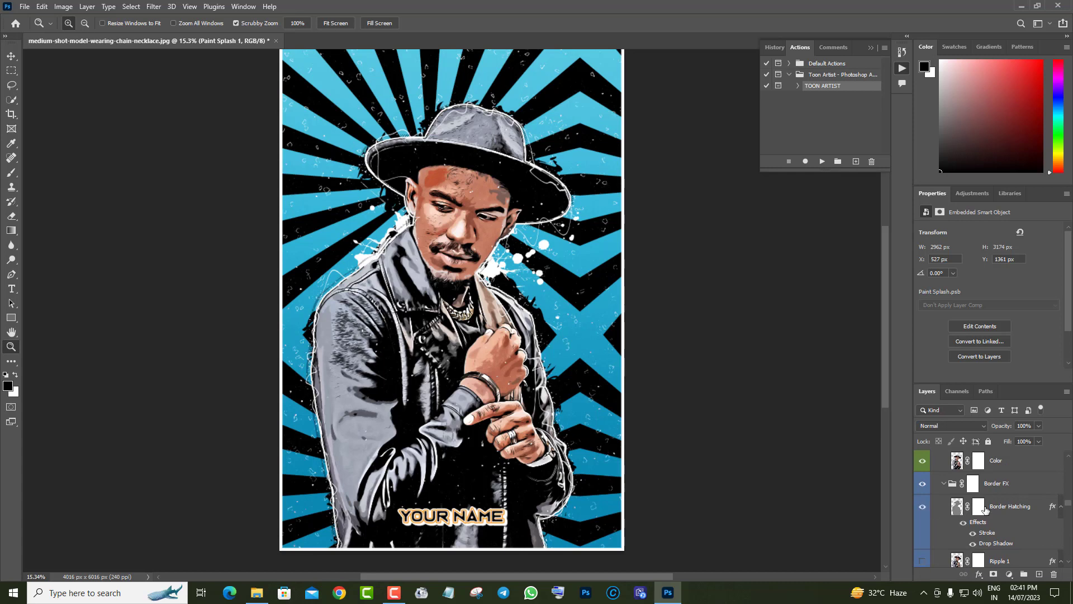
{"action": "scroll", "coordinate": [1003, 510], "scroll_direction": "up", "scroll_amount": 1}
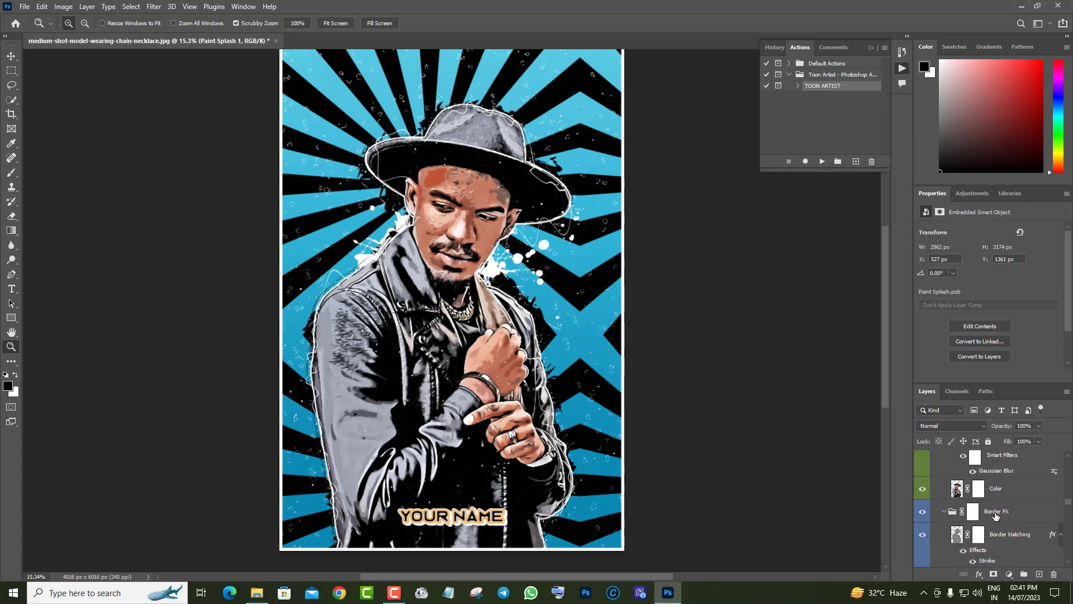
{"action": "left_click", "coordinate": [922, 512]}
Try different saturation and hue values on the Color Saturation layer in the Toon Color group, settling on saturation +33 and hue 0.
{"action": "scroll", "coordinate": [1015, 515], "scroll_direction": "down", "scroll_amount": 4}
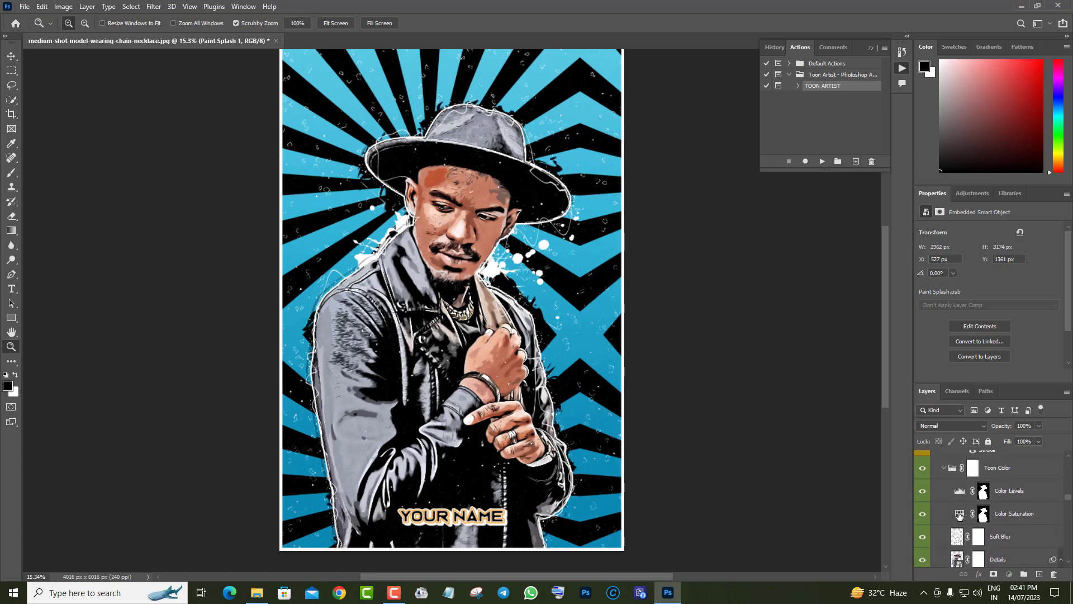
{"action": "left_click", "coordinate": [959, 514]}
{"action": "left_click", "coordinate": [1025, 293]}
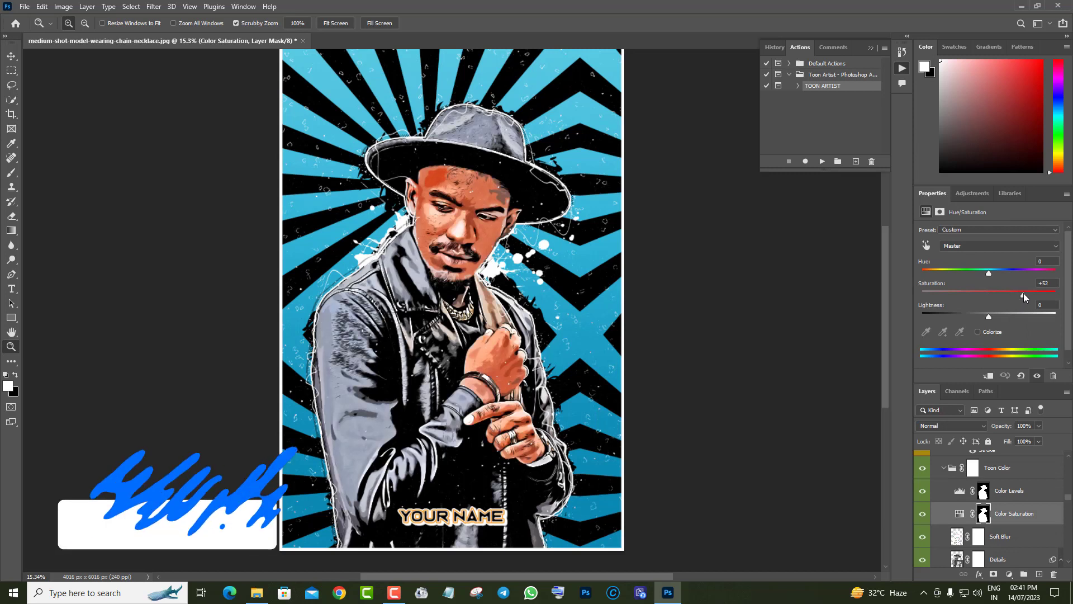
{"action": "left_click", "coordinate": [957, 292]}
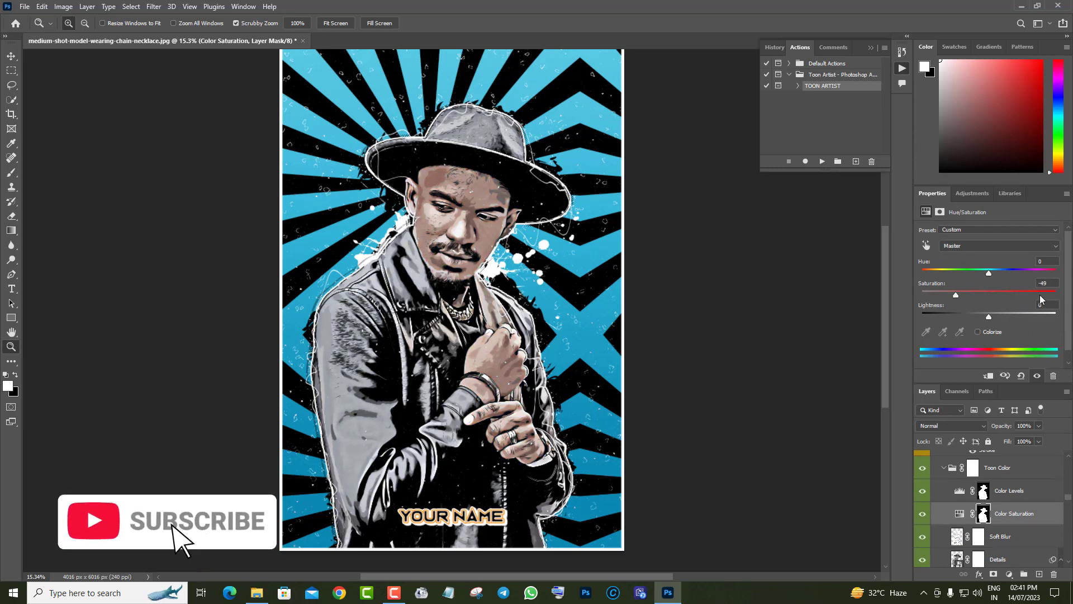
{"action": "left_click", "coordinate": [1011, 291]}
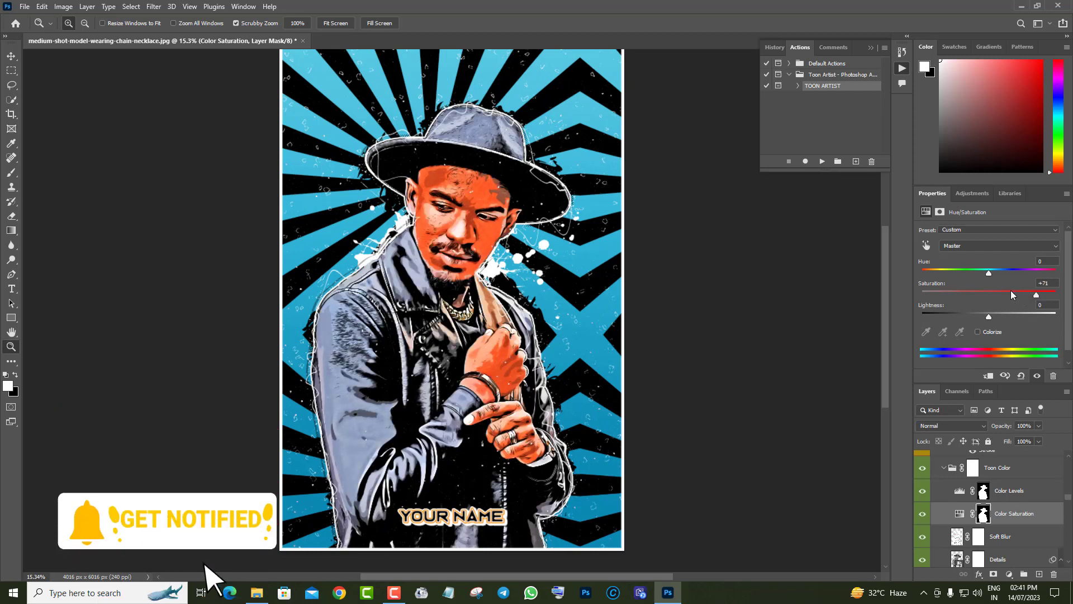
{"action": "left_click", "coordinate": [1038, 271]}
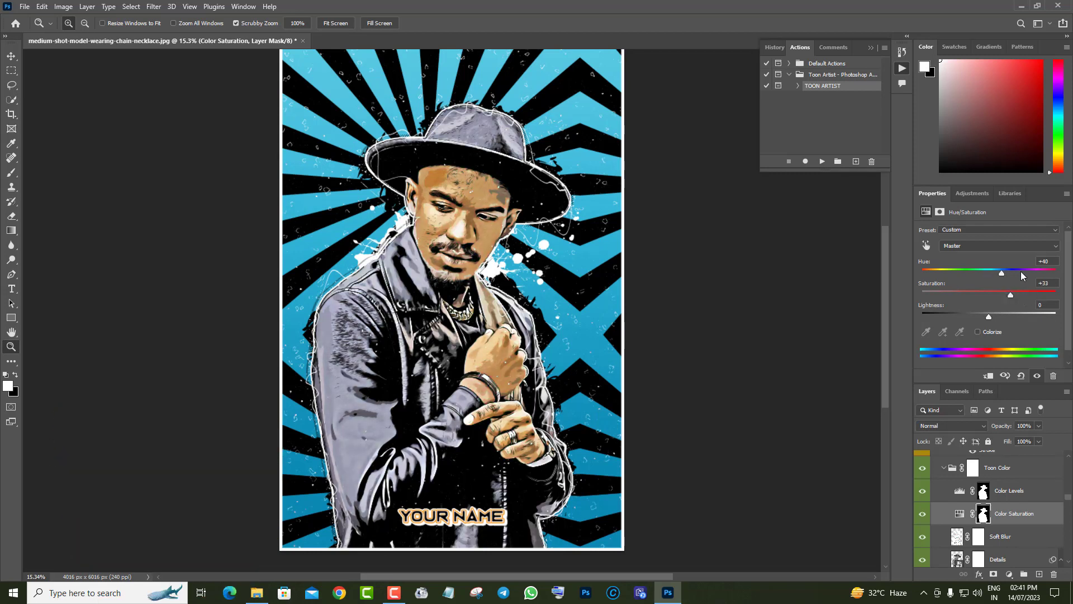
{"action": "left_click_drag", "start_coordinate": [968, 274], "coordinate": [992, 273]}
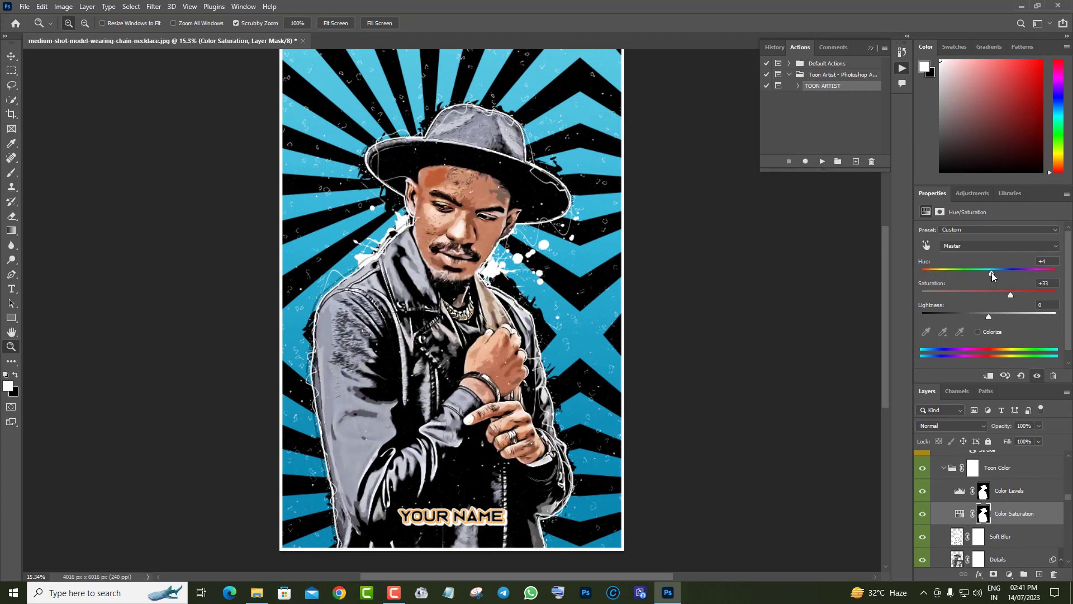
Try shifting the shadow input level of the Color Levels layer, and return it to 0.
{"action": "scroll", "coordinate": [995, 520], "scroll_direction": "up", "scroll_amount": 2}
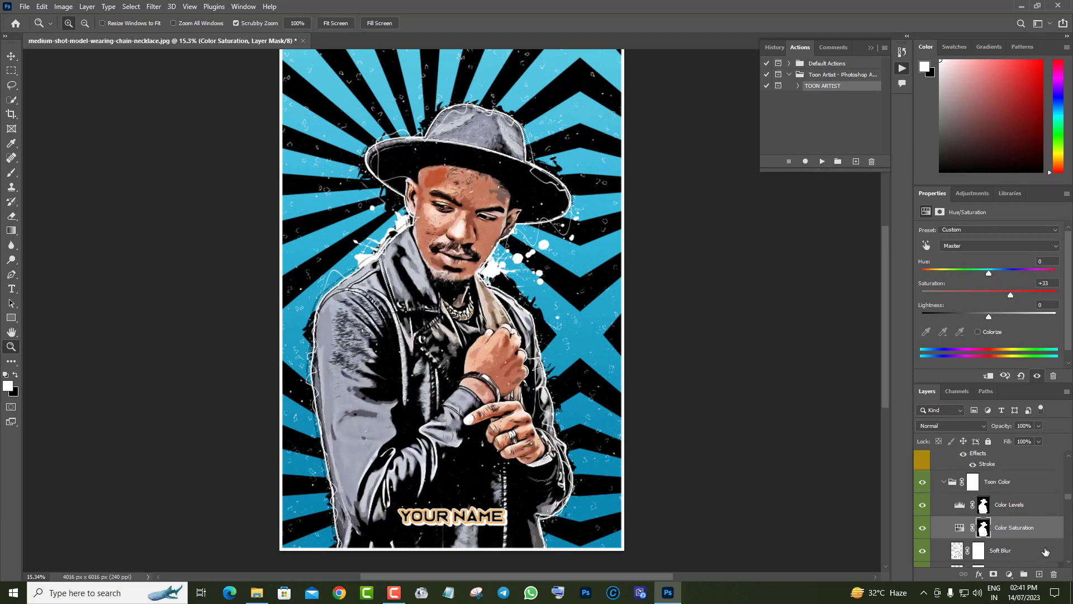
{"action": "left_click", "coordinate": [960, 523]}
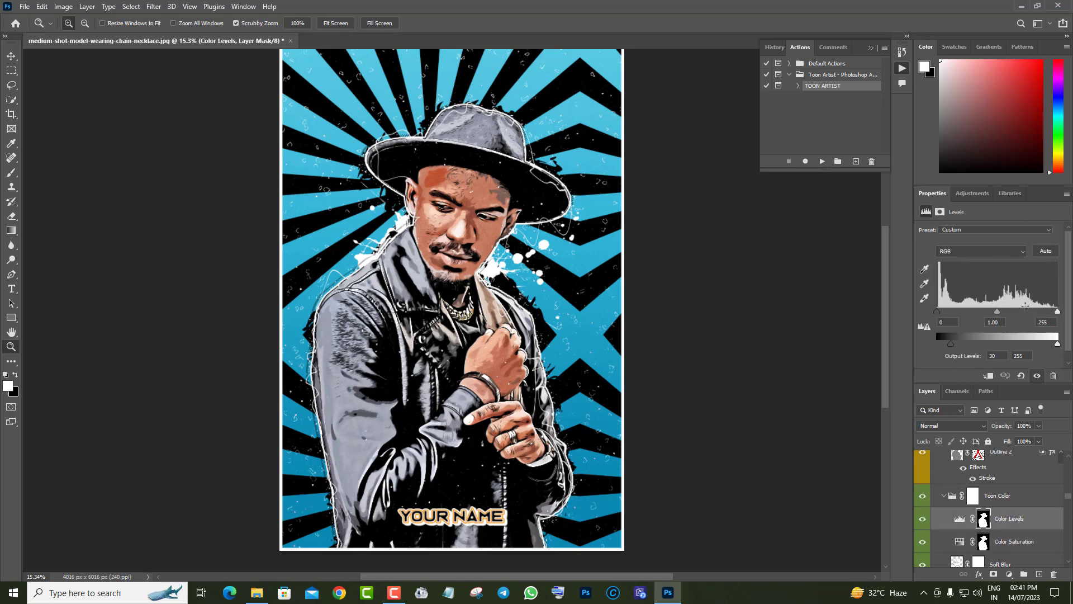
{"action": "left_click_drag", "start_coordinate": [941, 312], "coordinate": [914, 320]}
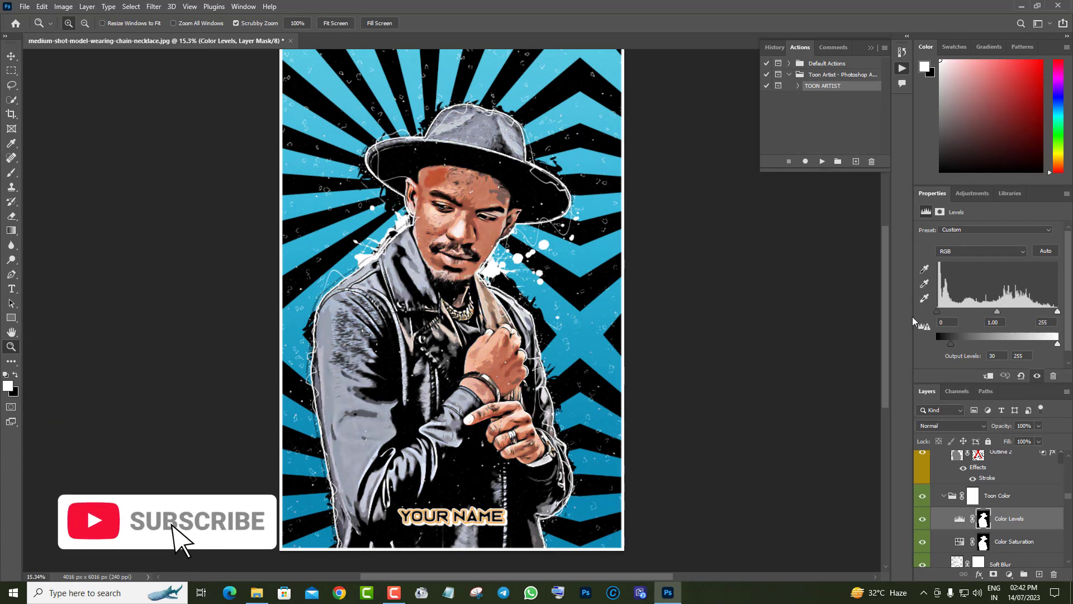
Collapse the Toon Color group and go to the Lines and Outline layers above it.
{"action": "scroll", "coordinate": [1043, 521], "scroll_direction": "up", "scroll_amount": 1}
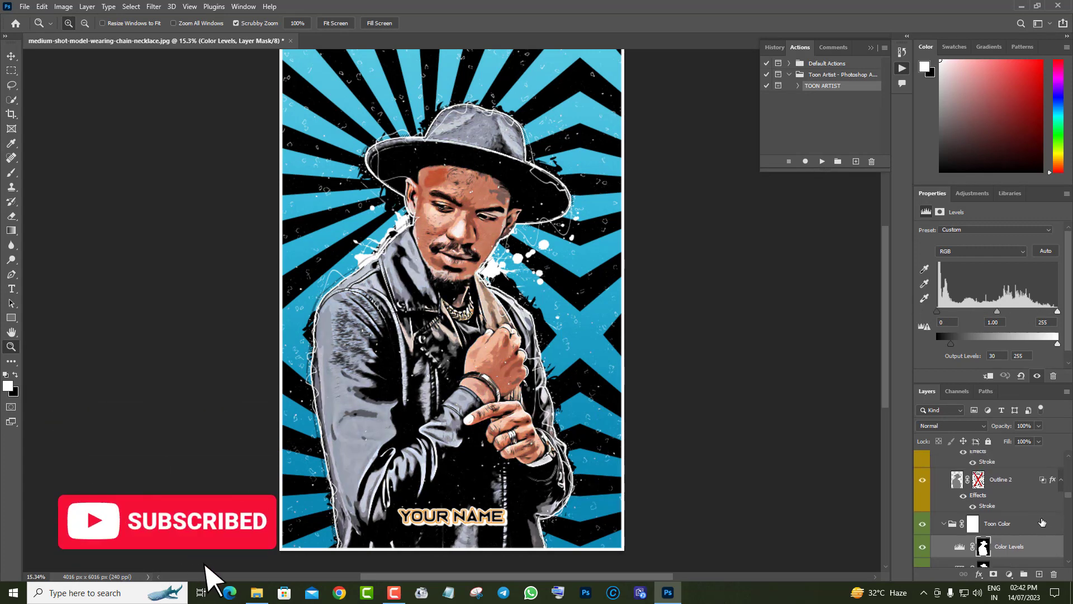
{"action": "left_click", "coordinate": [944, 527]}
{"action": "scroll", "coordinate": [1013, 530], "scroll_direction": "up", "scroll_amount": 6}
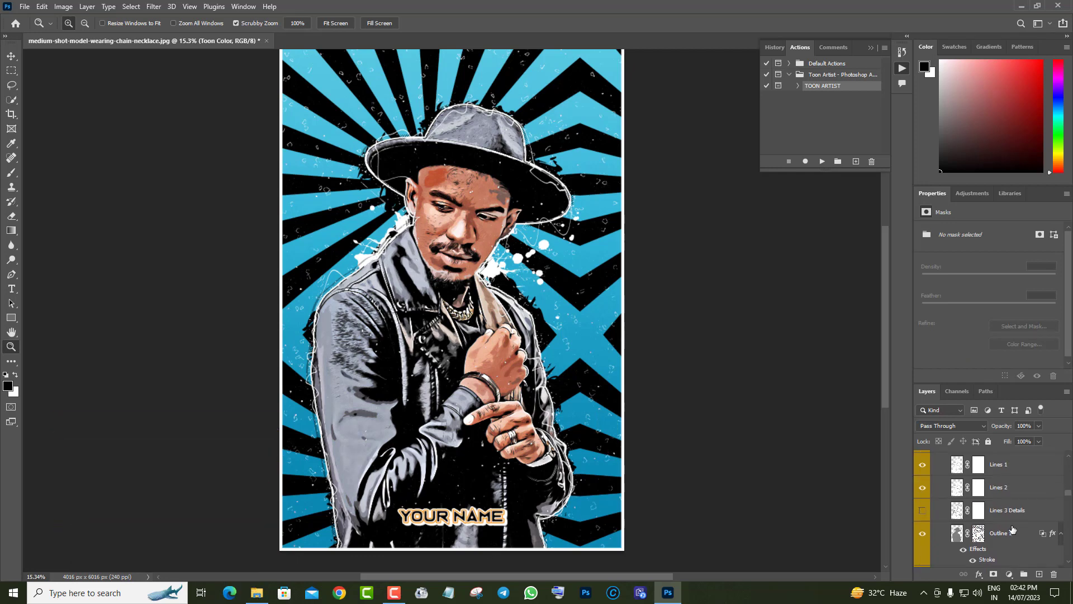
Toggle the Toon Lines group's visibility to check its effect, and collapse the Toon Lines and Toon Details groups.
{"action": "scroll", "coordinate": [1013, 530], "scroll_direction": "up", "scroll_amount": 4}
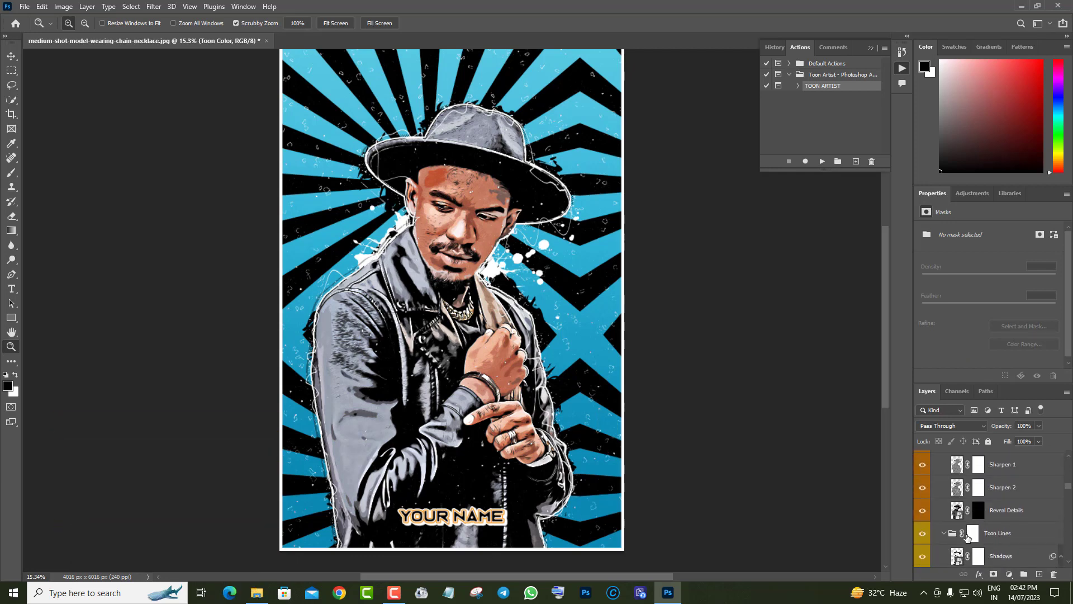
{"action": "left_click", "coordinate": [923, 535]}
{"action": "left_click", "coordinate": [944, 534]}
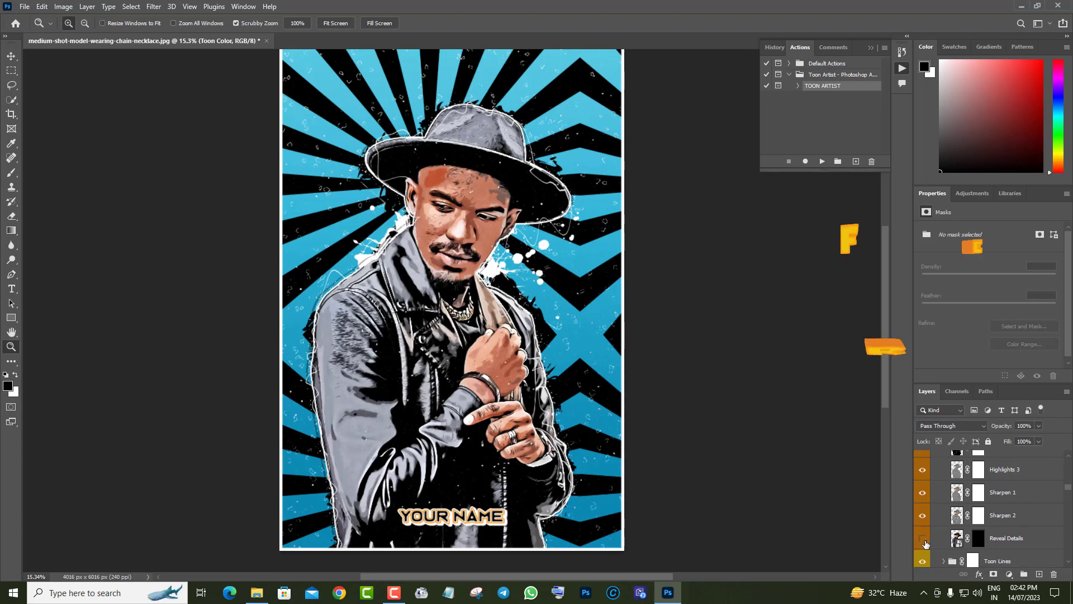
{"action": "scroll", "coordinate": [1001, 537], "scroll_direction": "up", "scroll_amount": 4}
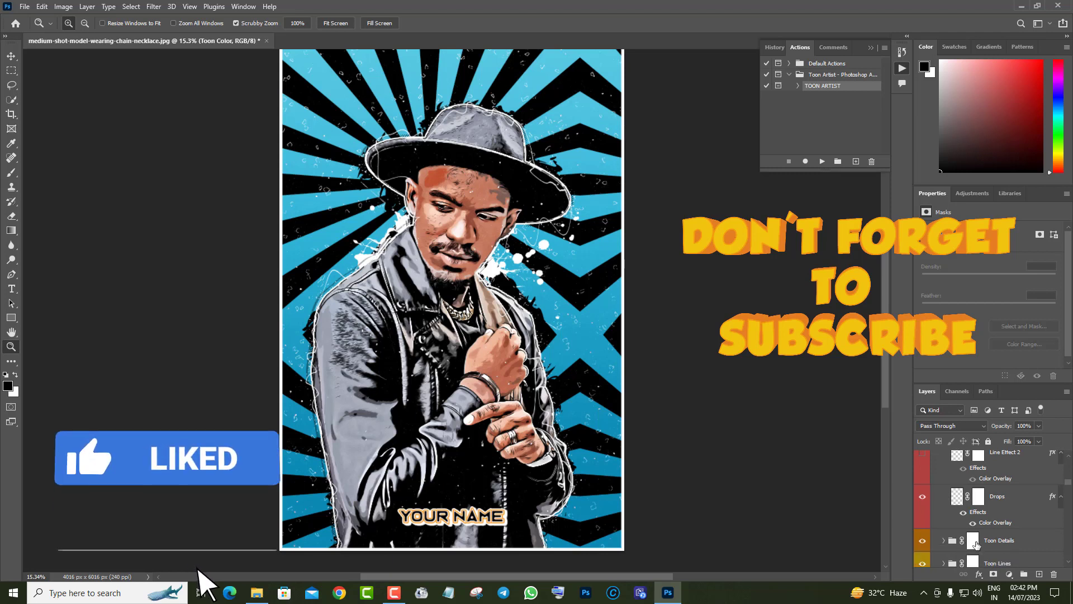
Collapse the FG FX group above the Toon Details group.
{"action": "scroll", "coordinate": [984, 537], "scroll_direction": "up", "scroll_amount": 3}
{"action": "scroll", "coordinate": [973, 531], "scroll_direction": "up", "scroll_amount": 4}
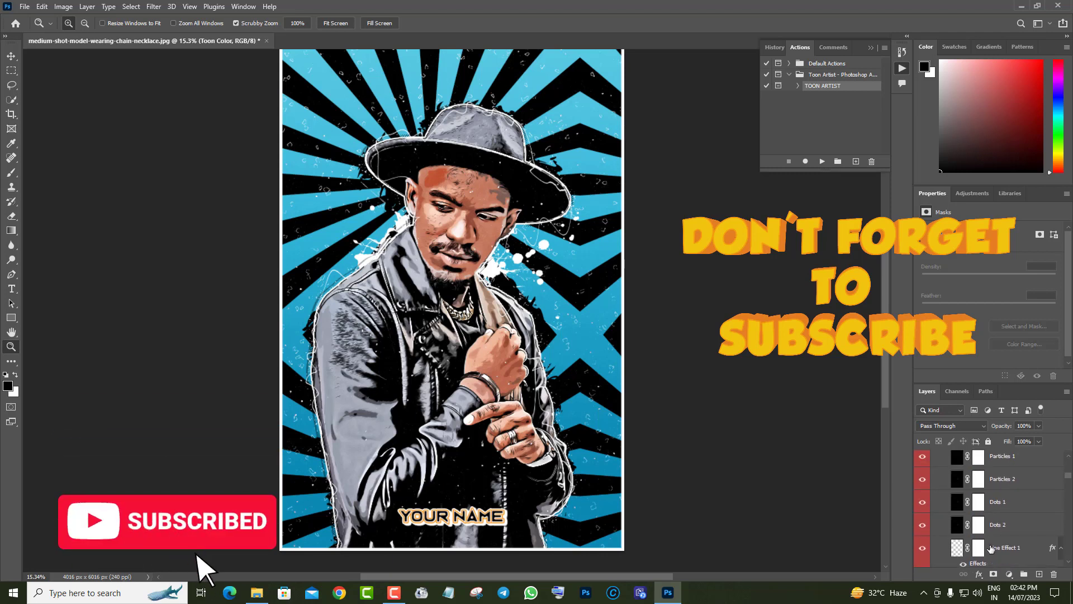
{"action": "left_click", "coordinate": [974, 502]}
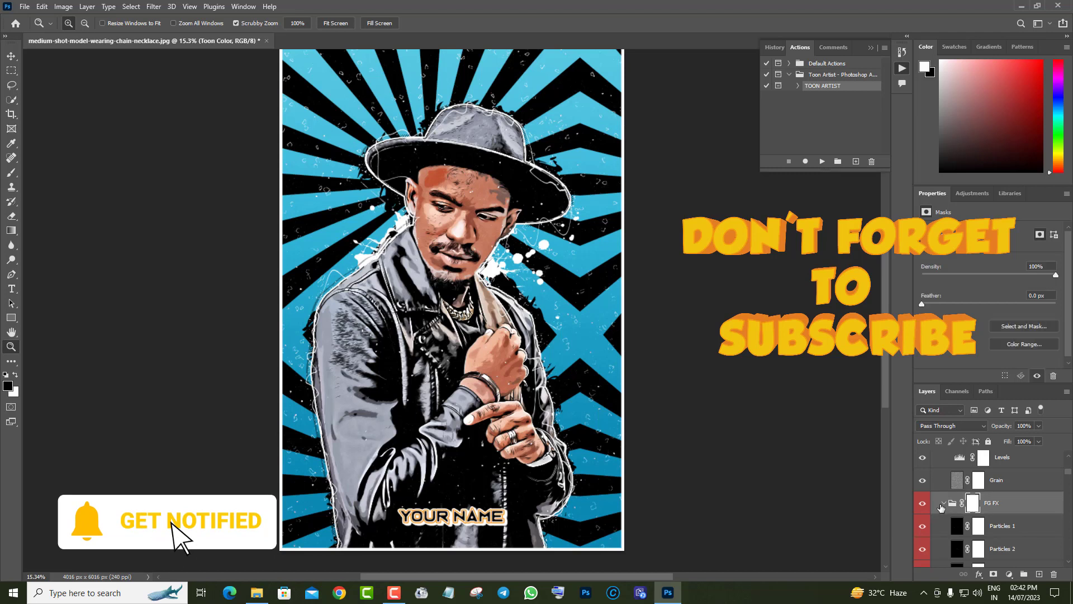
{"action": "left_click", "coordinate": [943, 503]}
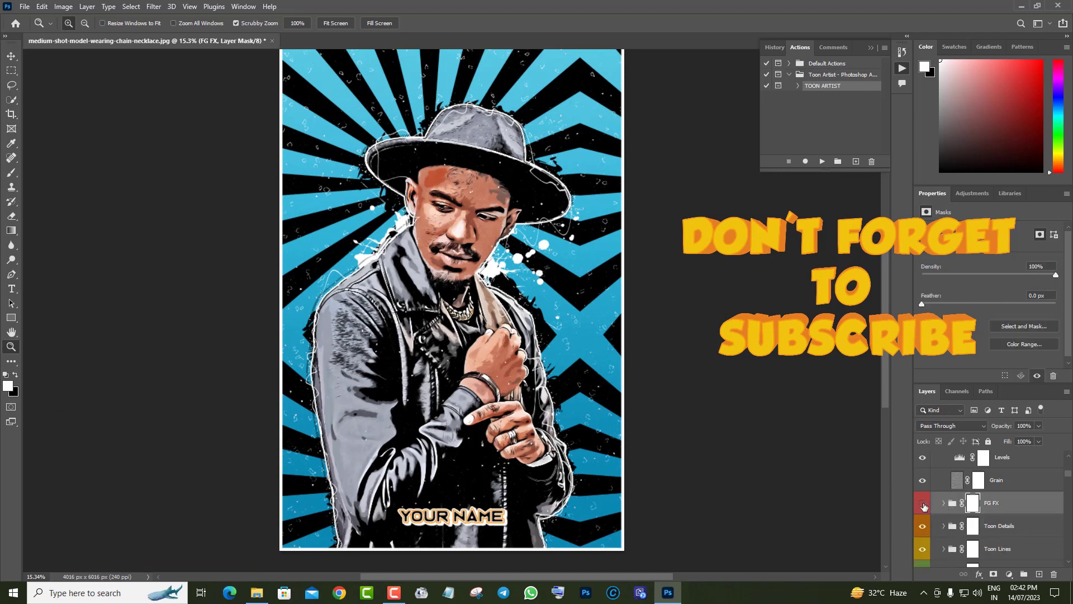
Set the saturation of the Hue/Saturation layer in the Post FX group to +35.
{"action": "scroll", "coordinate": [1031, 517], "scroll_direction": "up", "scroll_amount": 2}
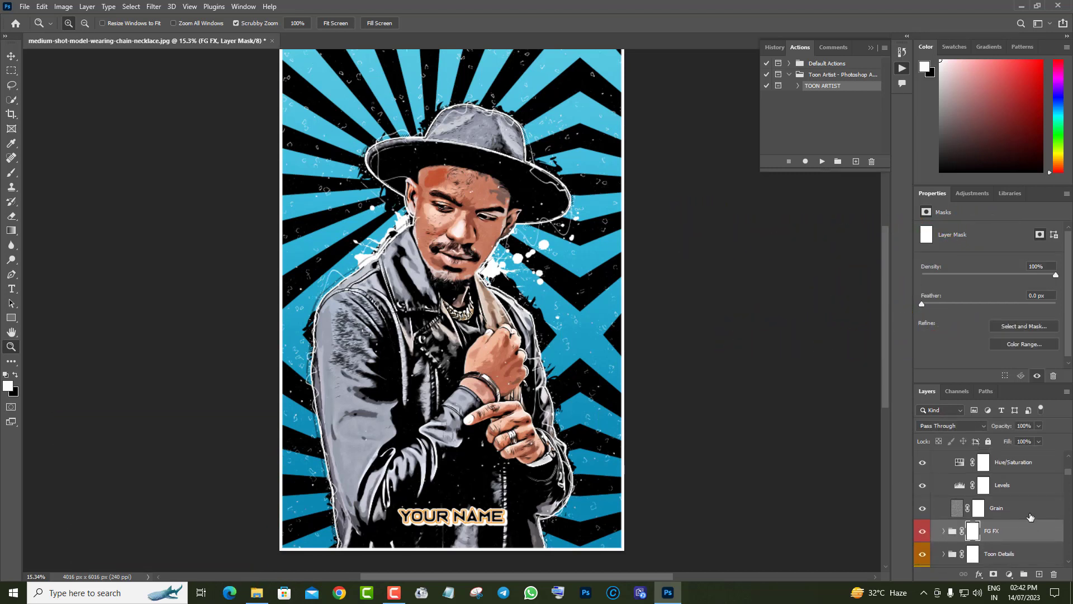
{"action": "scroll", "coordinate": [1030, 517], "scroll_direction": "up", "scroll_amount": 3}
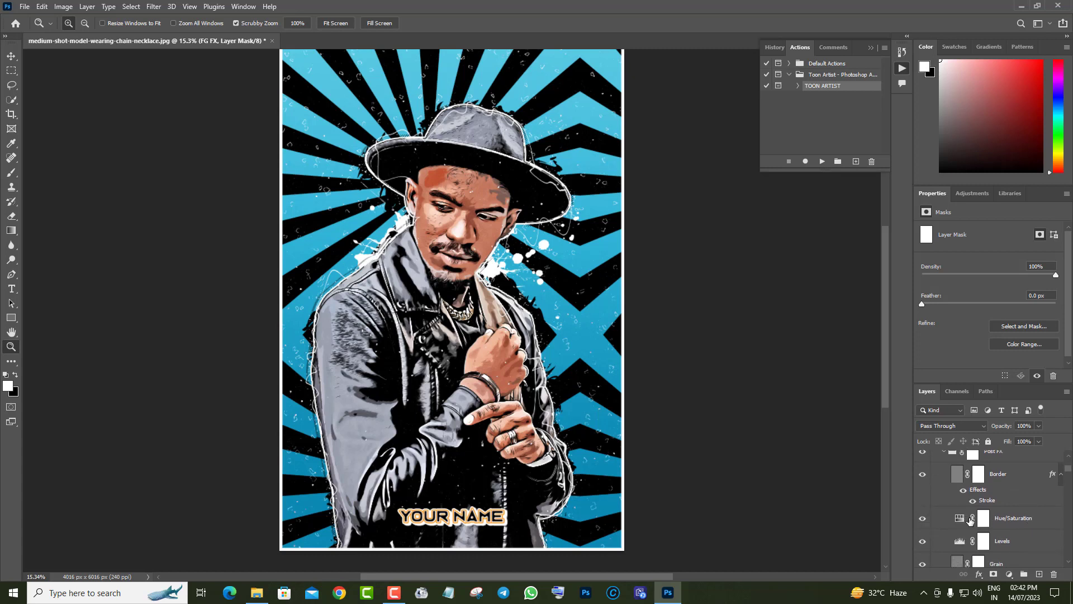
{"action": "left_click", "coordinate": [960, 520]}
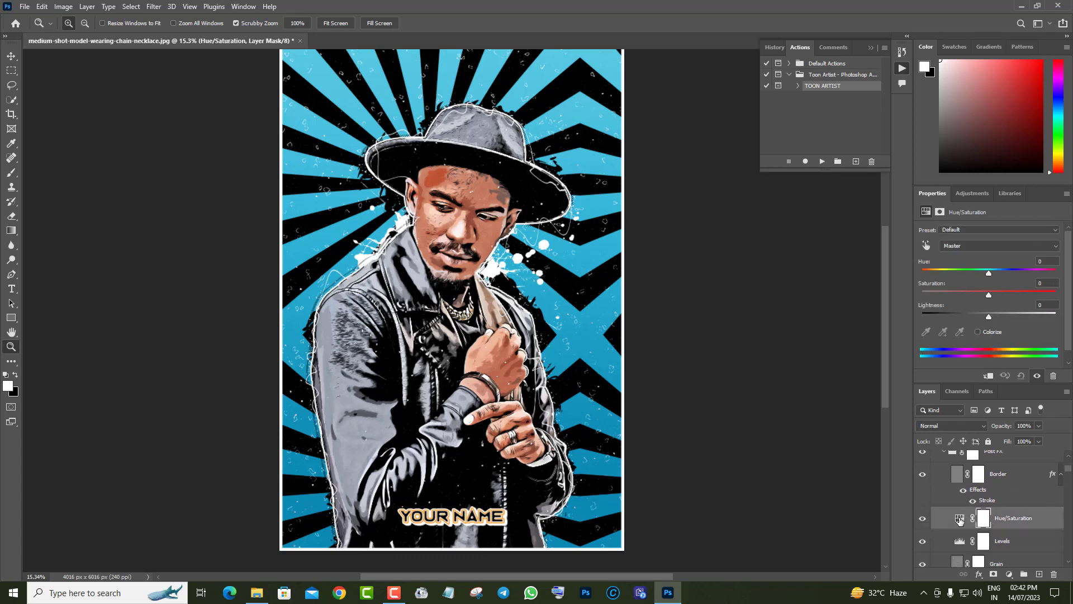
{"action": "left_click", "coordinate": [1012, 294]}
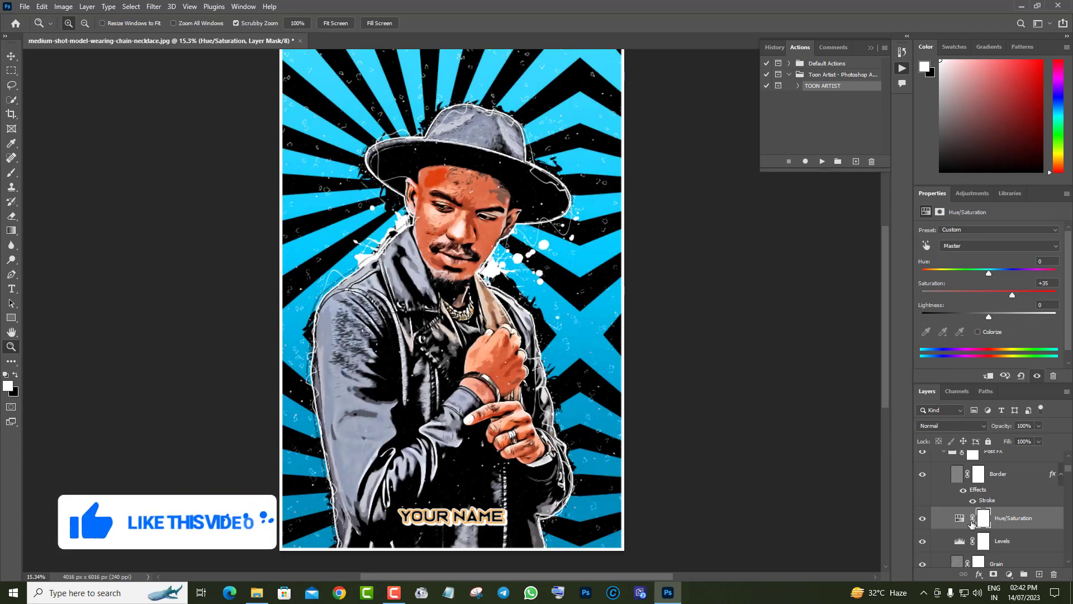
Collapse the Post FX group and select it.
{"action": "scroll", "coordinate": [979, 535], "scroll_direction": "up", "scroll_amount": 2}
{"action": "scroll", "coordinate": [982, 540], "scroll_direction": "up", "scroll_amount": 2}
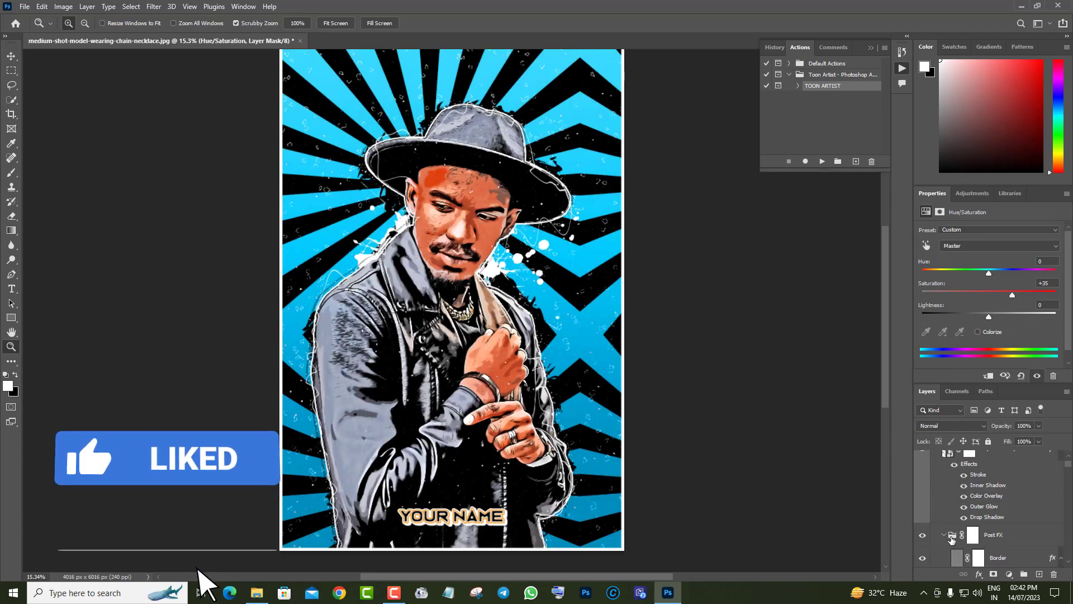
{"action": "left_click", "coordinate": [945, 535]}
{"action": "left_click", "coordinate": [993, 536]}
{"action": "scroll", "coordinate": [994, 536], "scroll_direction": "up", "scroll_amount": 1}
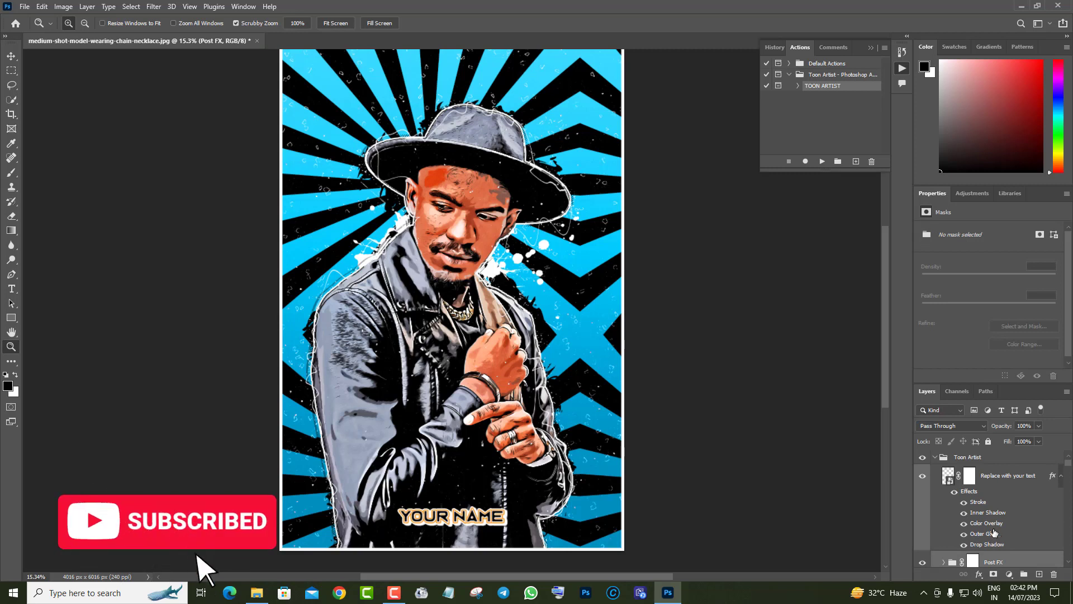
Toggle the FG FX group off and on to check its particles and line effects.
{"action": "scroll", "coordinate": [989, 535], "scroll_direction": "down", "scroll_amount": 5}
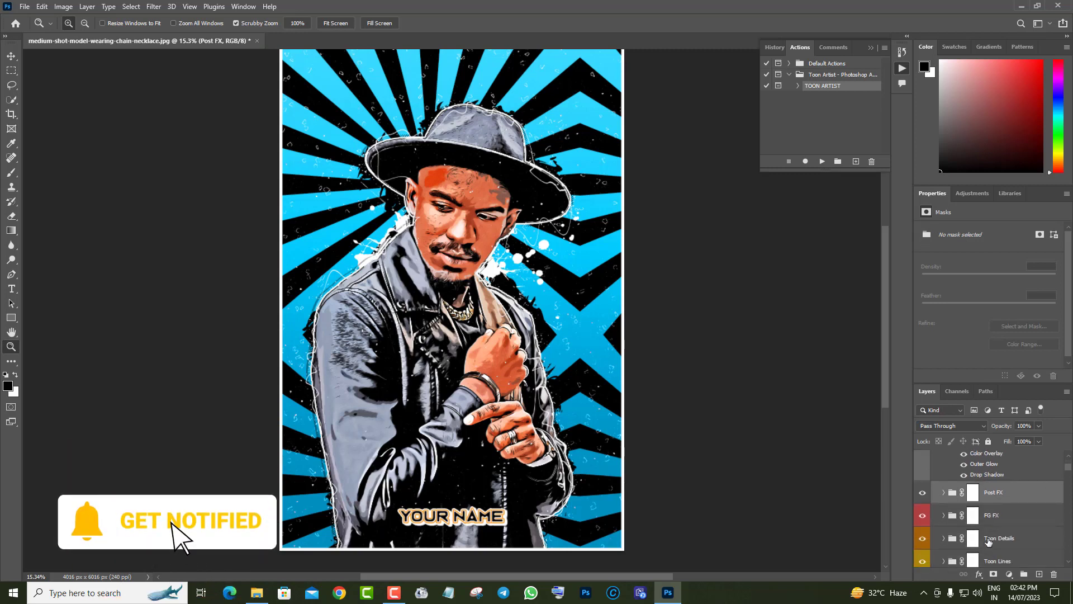
{"action": "left_click", "coordinate": [922, 475]}
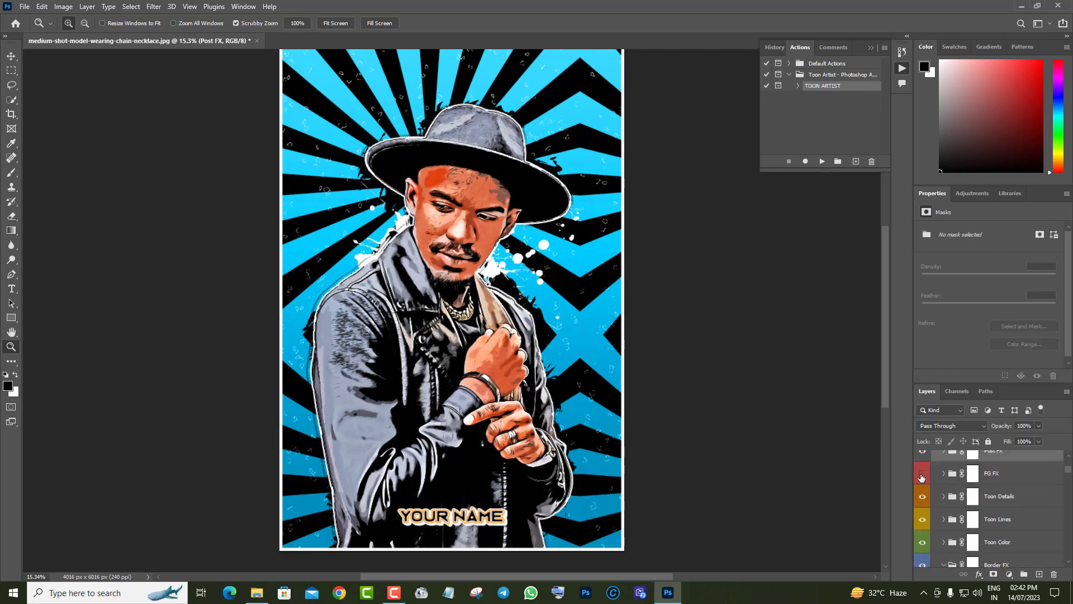
{"action": "left_click", "coordinate": [924, 476]}
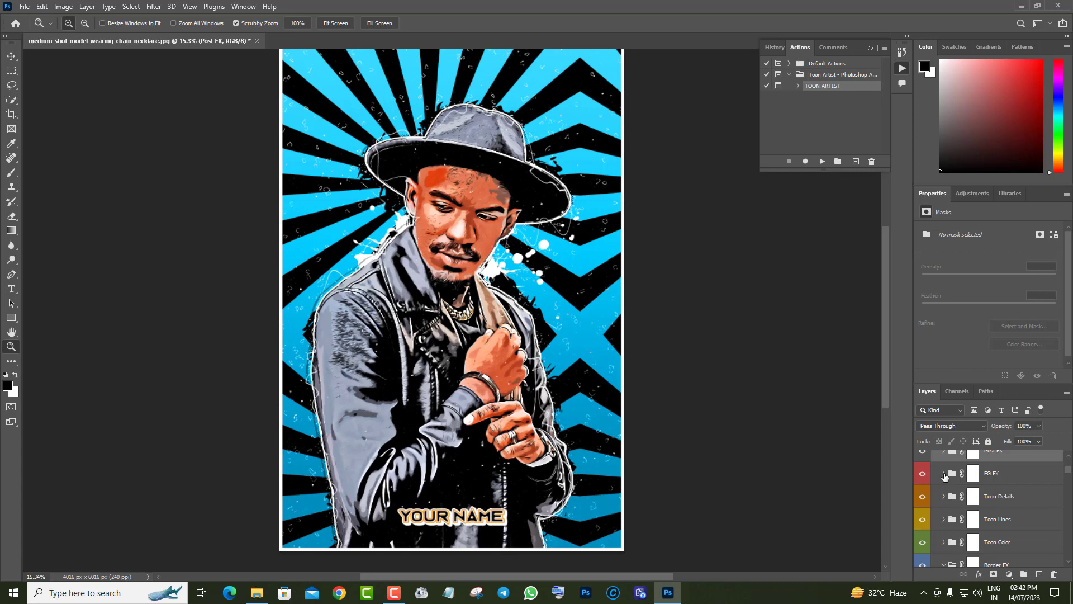
Hide the Post FX group, and collapse and hide the BG Patterns group.
{"action": "scroll", "coordinate": [946, 481], "scroll_direction": "up", "scroll_amount": 1}
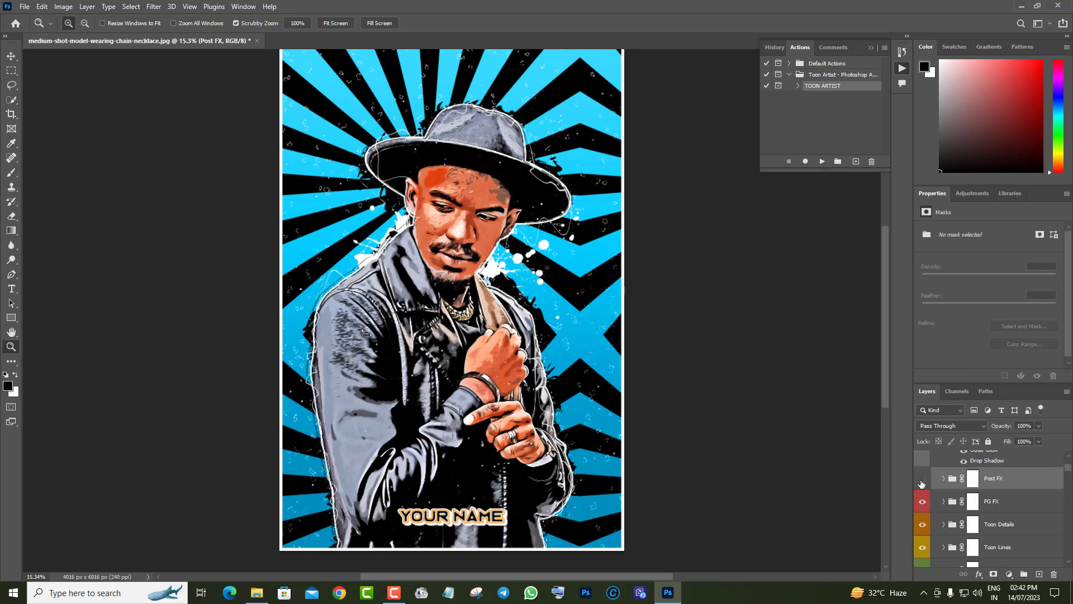
{"action": "left_click", "coordinate": [922, 481]}
{"action": "scroll", "coordinate": [951, 502], "scroll_direction": "down", "scroll_amount": 10}
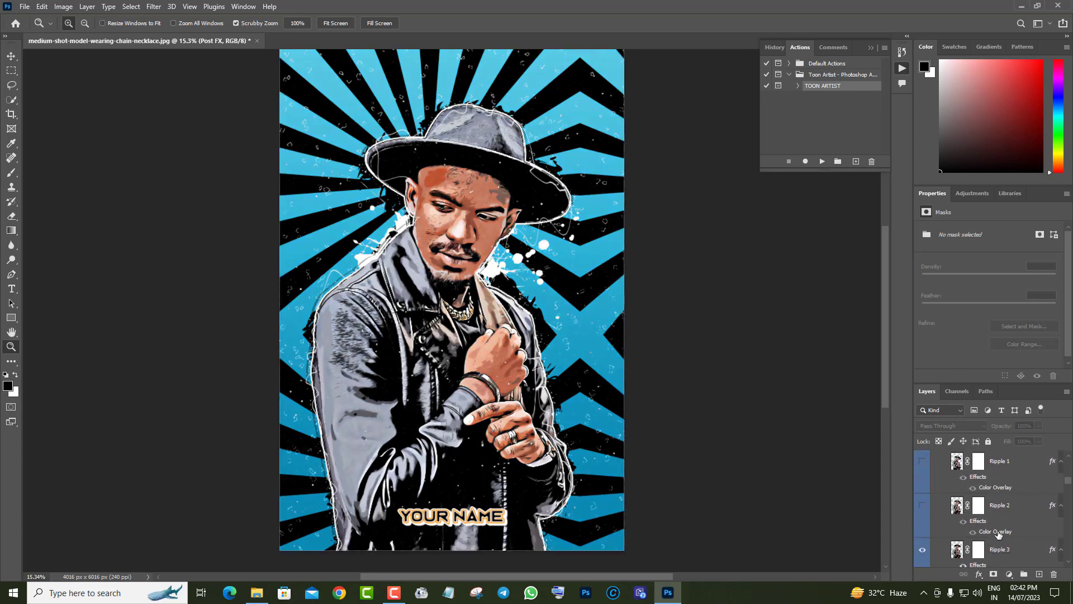
{"action": "scroll", "coordinate": [1000, 535], "scroll_direction": "down", "scroll_amount": 5}
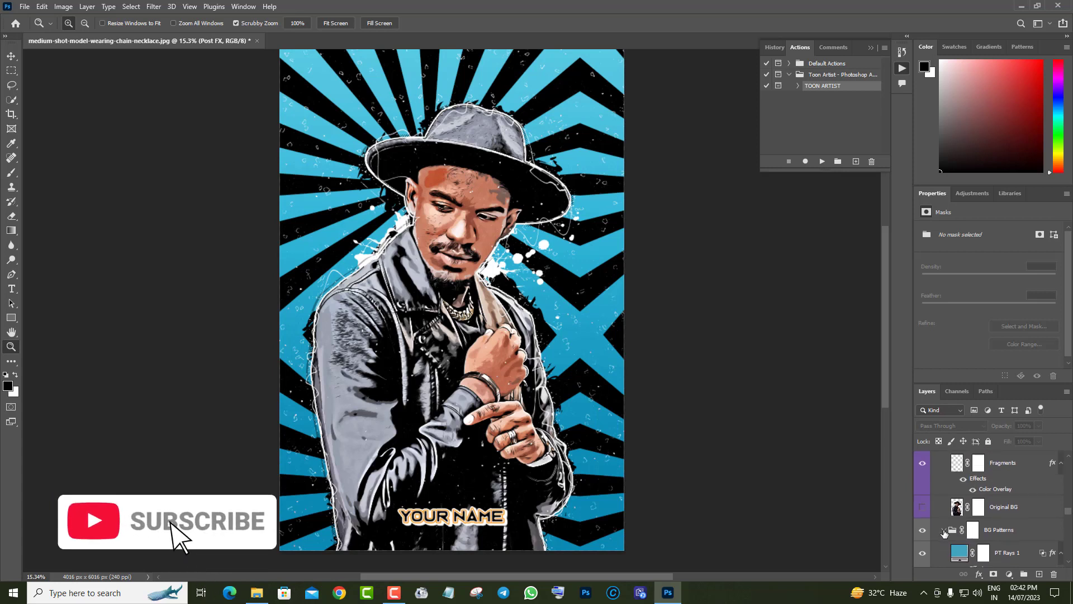
{"action": "left_click", "coordinate": [944, 531]}
{"action": "left_click", "coordinate": [923, 530]}
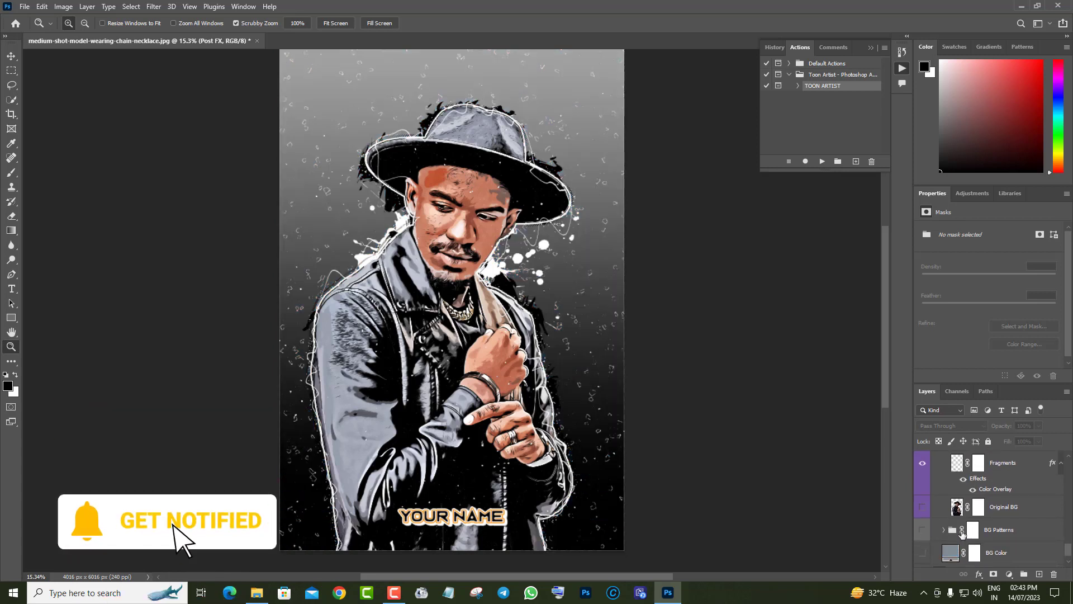
Hide the BG Gradient layer and collapse the BG FX group.
{"action": "scroll", "coordinate": [986, 537], "scroll_direction": "up", "scroll_amount": 3}
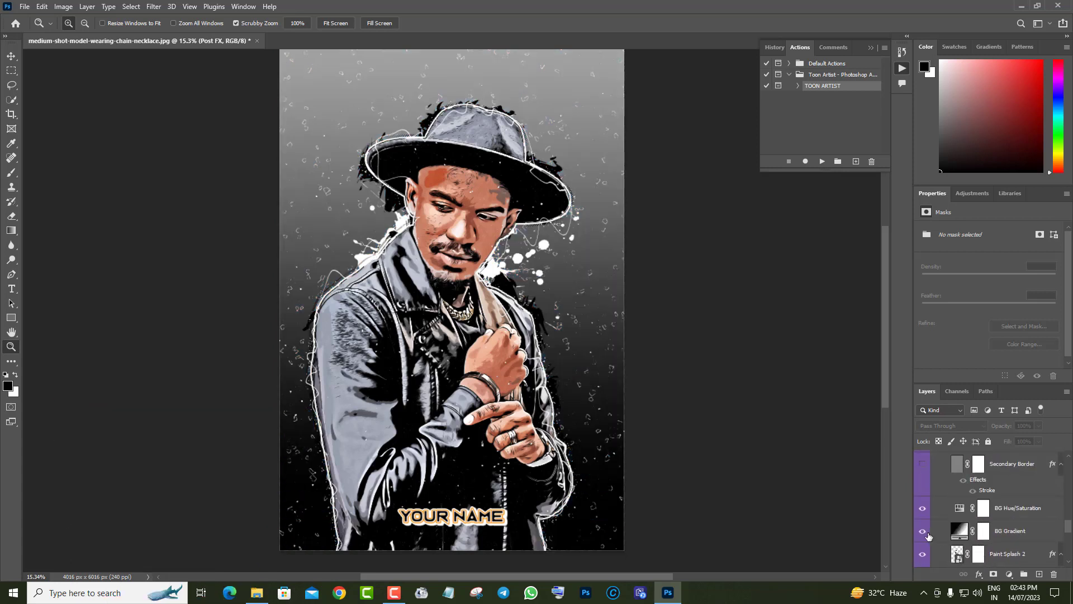
{"action": "scroll", "coordinate": [995, 538], "scroll_direction": "up", "scroll_amount": 1}
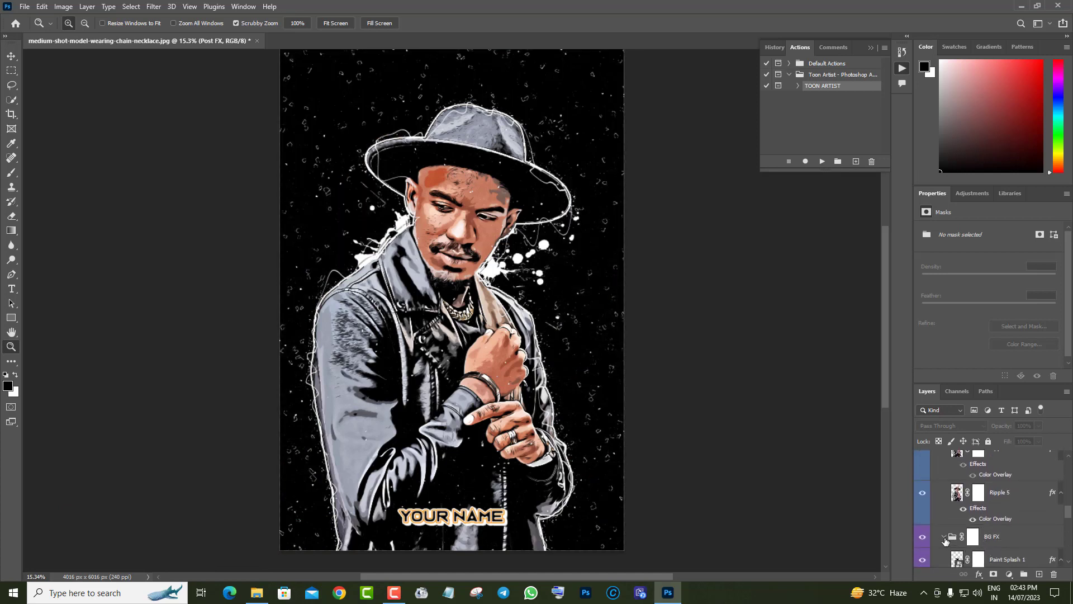
{"action": "left_click", "coordinate": [943, 539]}
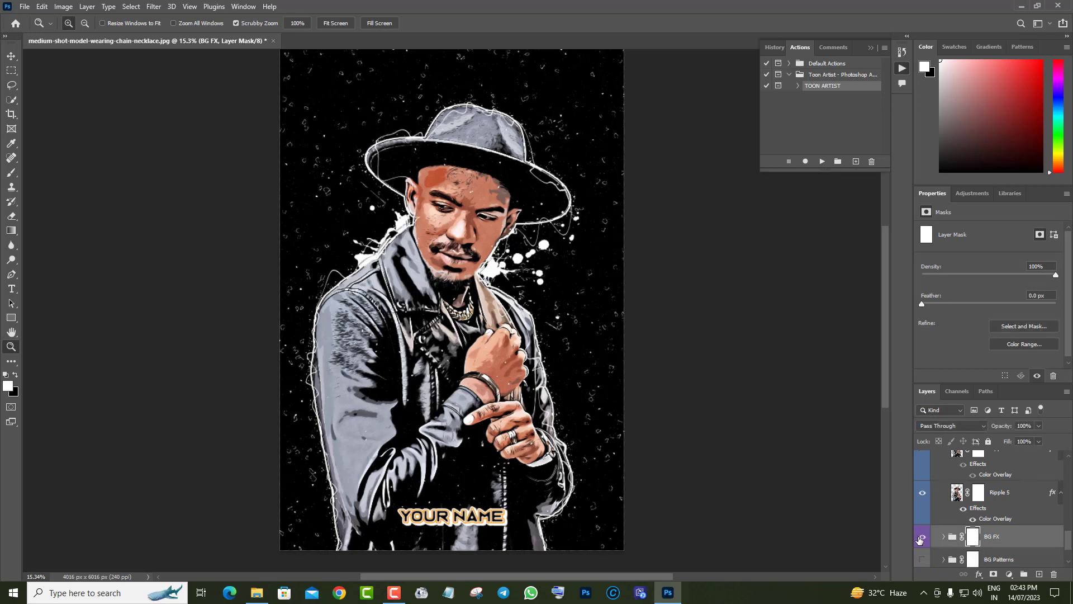
Collapse the Border FX group above the BG FX group.
{"action": "scroll", "coordinate": [985, 538], "scroll_direction": "up", "scroll_amount": 1}
{"action": "scroll", "coordinate": [984, 538], "scroll_direction": "up", "scroll_amount": 4}
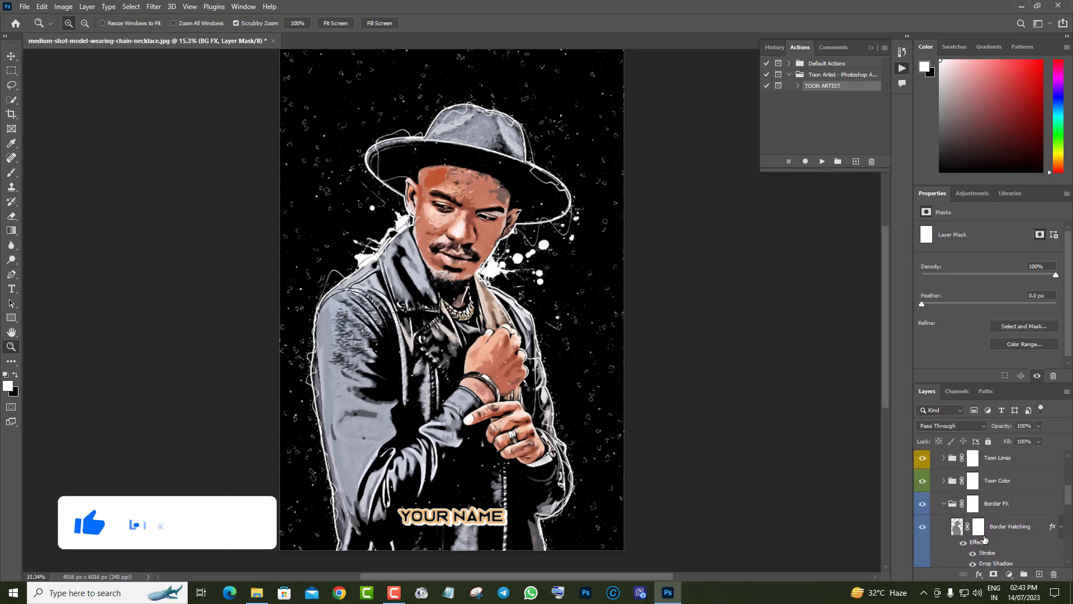
{"action": "left_click", "coordinate": [945, 545]}
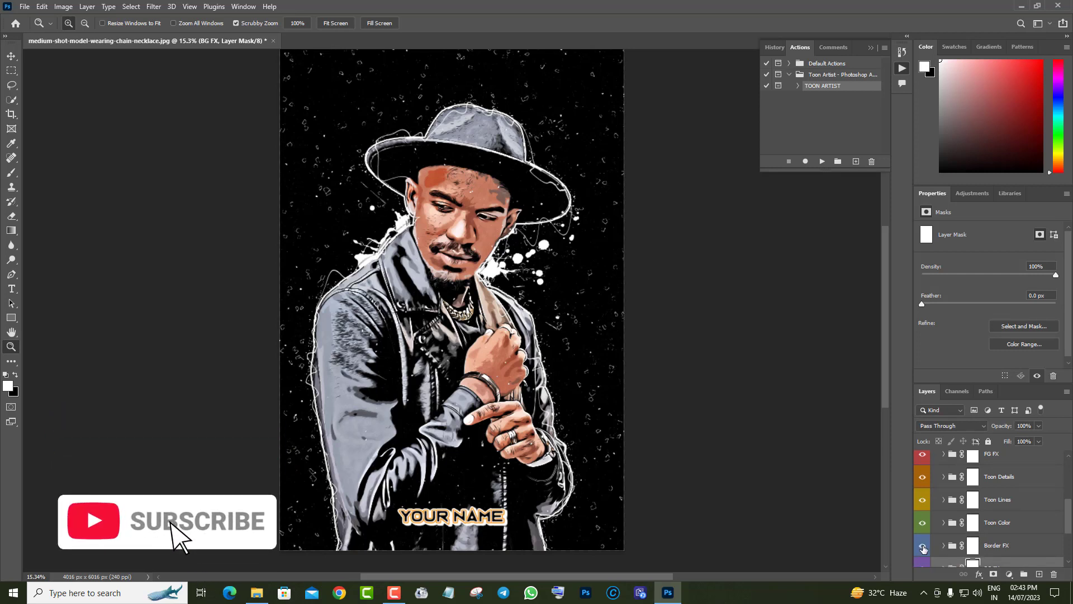
Hide the FG FX and BG FX groups and the background layer to isolate the toon figure on transparency.
{"action": "scroll", "coordinate": [974, 537], "scroll_direction": "up", "scroll_amount": 5}
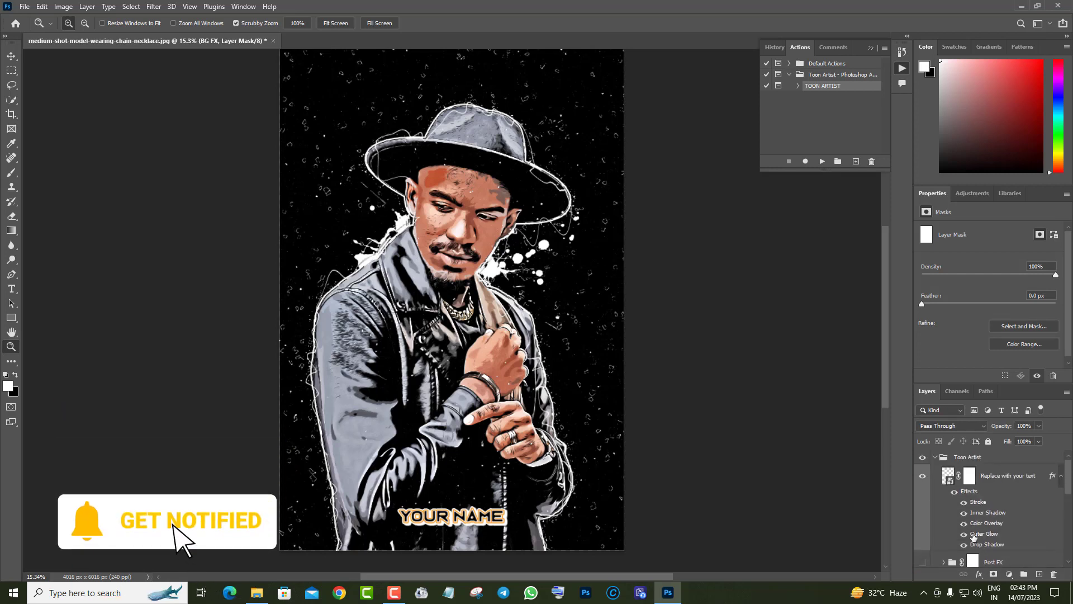
{"action": "scroll", "coordinate": [974, 536], "scroll_direction": "down", "scroll_amount": 3}
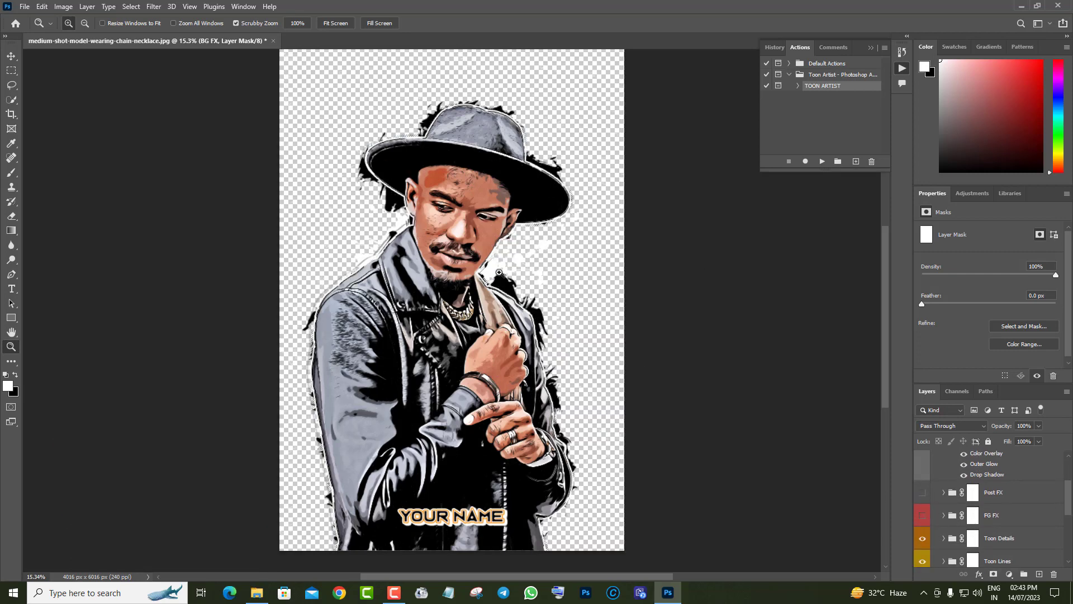
{"action": "scroll", "coordinate": [984, 522], "scroll_direction": "down", "scroll_amount": 3}
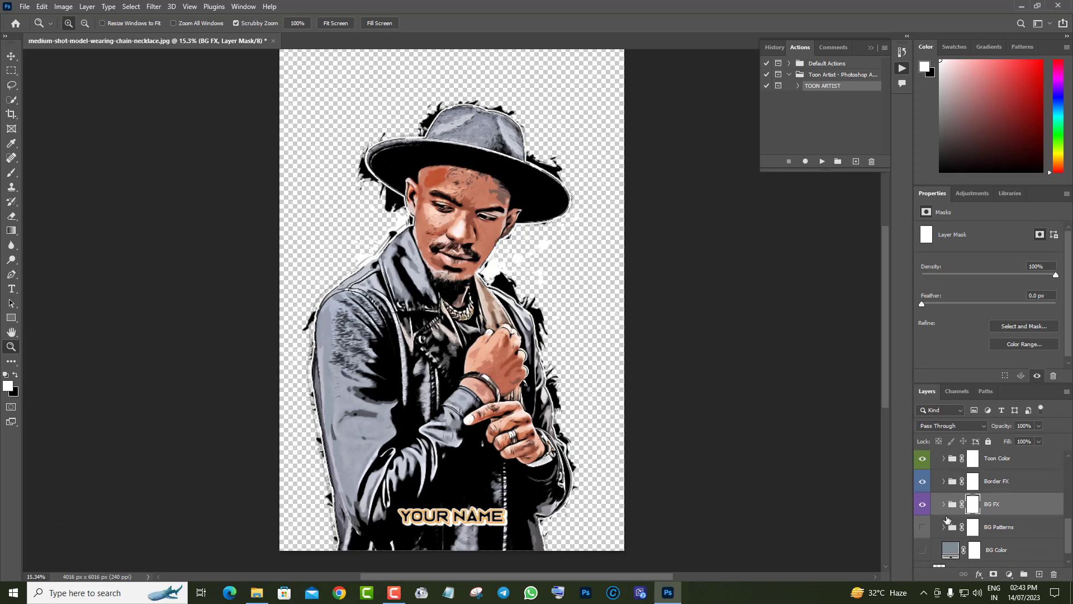
{"action": "scroll", "coordinate": [939, 509], "scroll_direction": "down", "scroll_amount": 1}
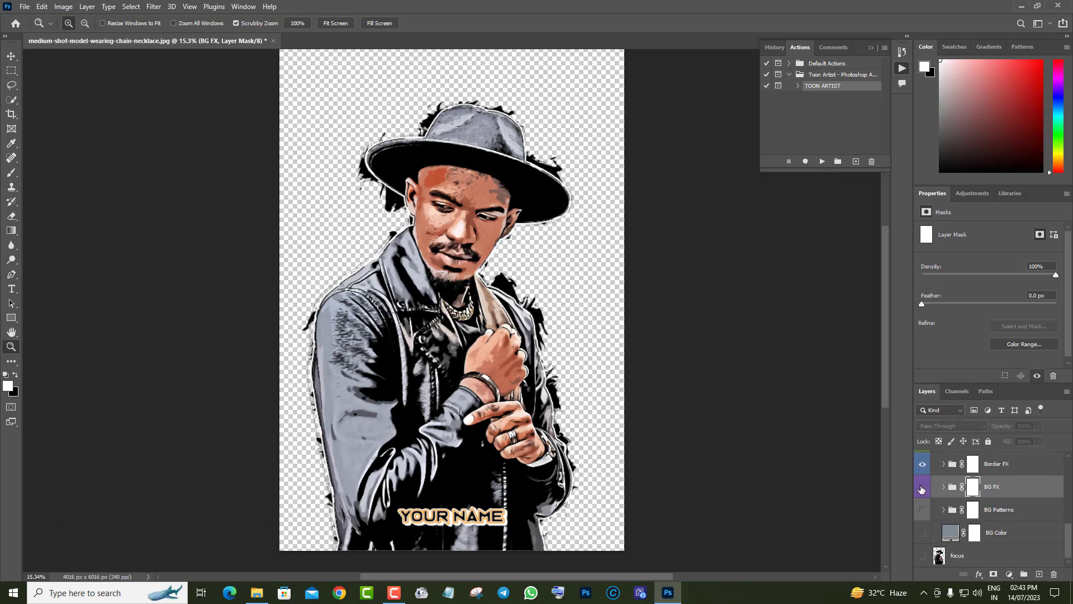